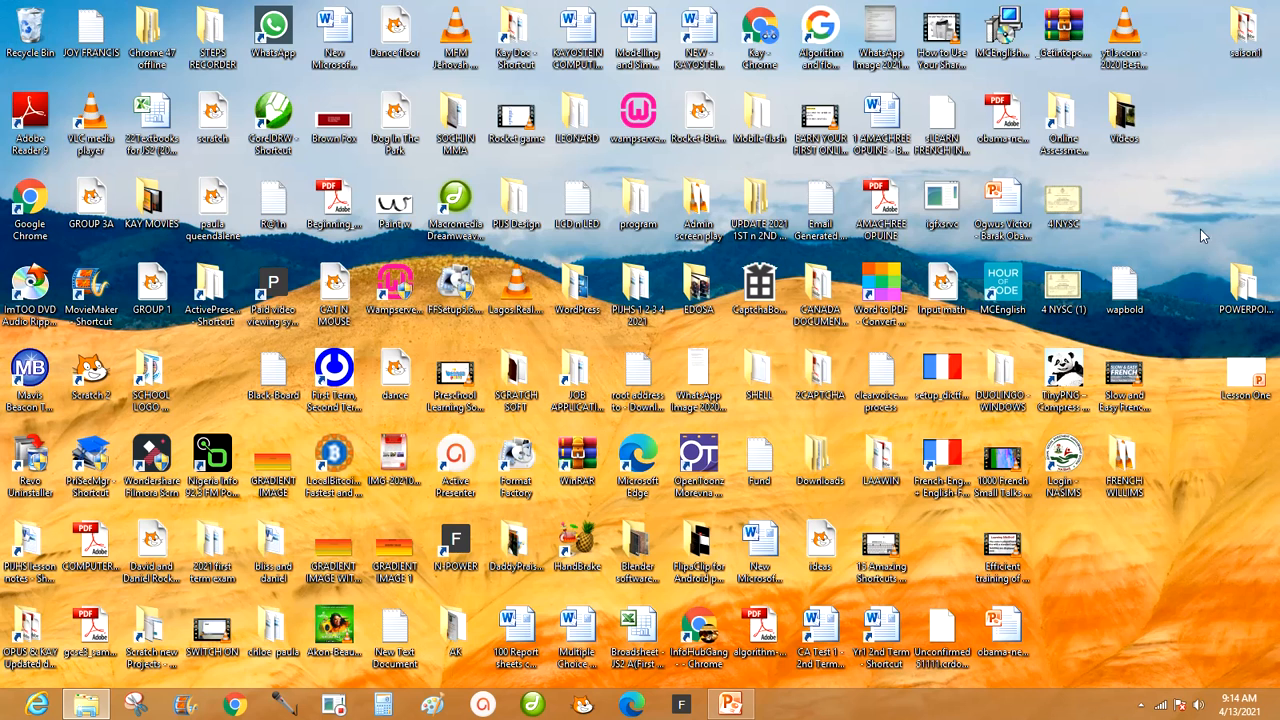
Switch to the Links PPT presentation in PowerPoint, run its slide show, test numbered tabs 5, 2 and 1 with their return arrows, and exit.
{"action": "left_click", "coordinate": [733, 706]}
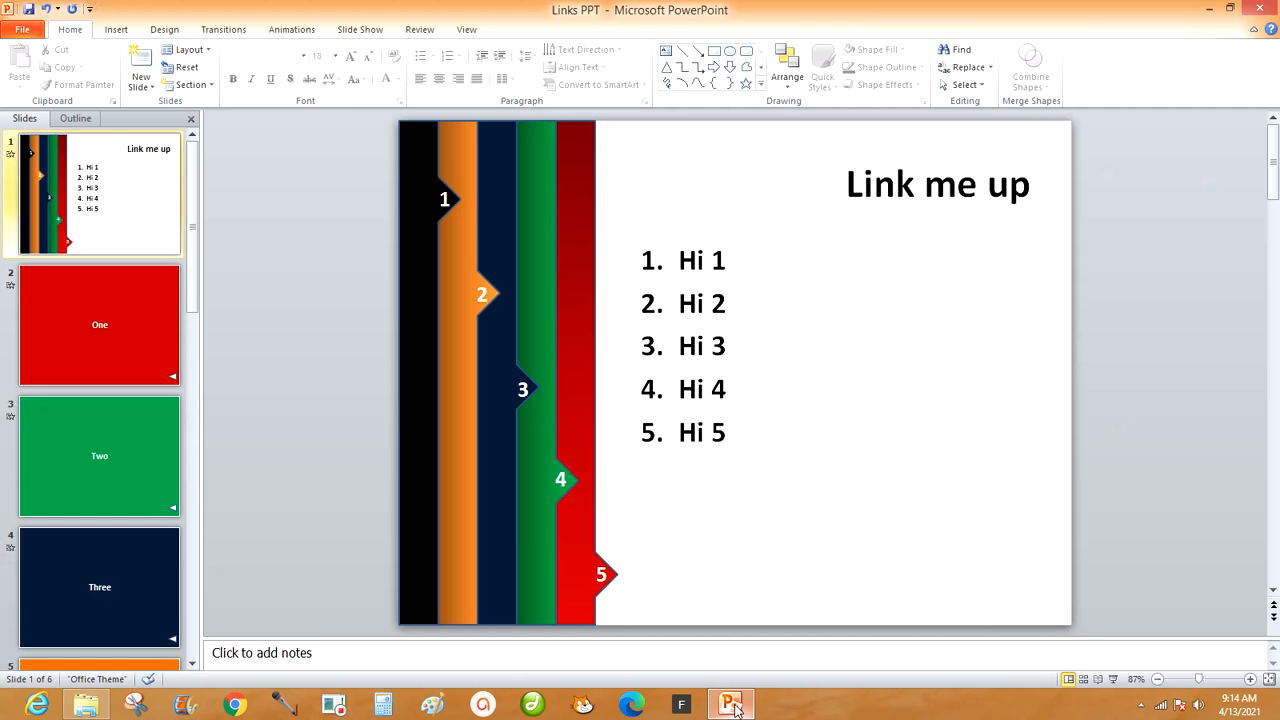
{"action": "left_click", "coordinate": [1114, 681]}
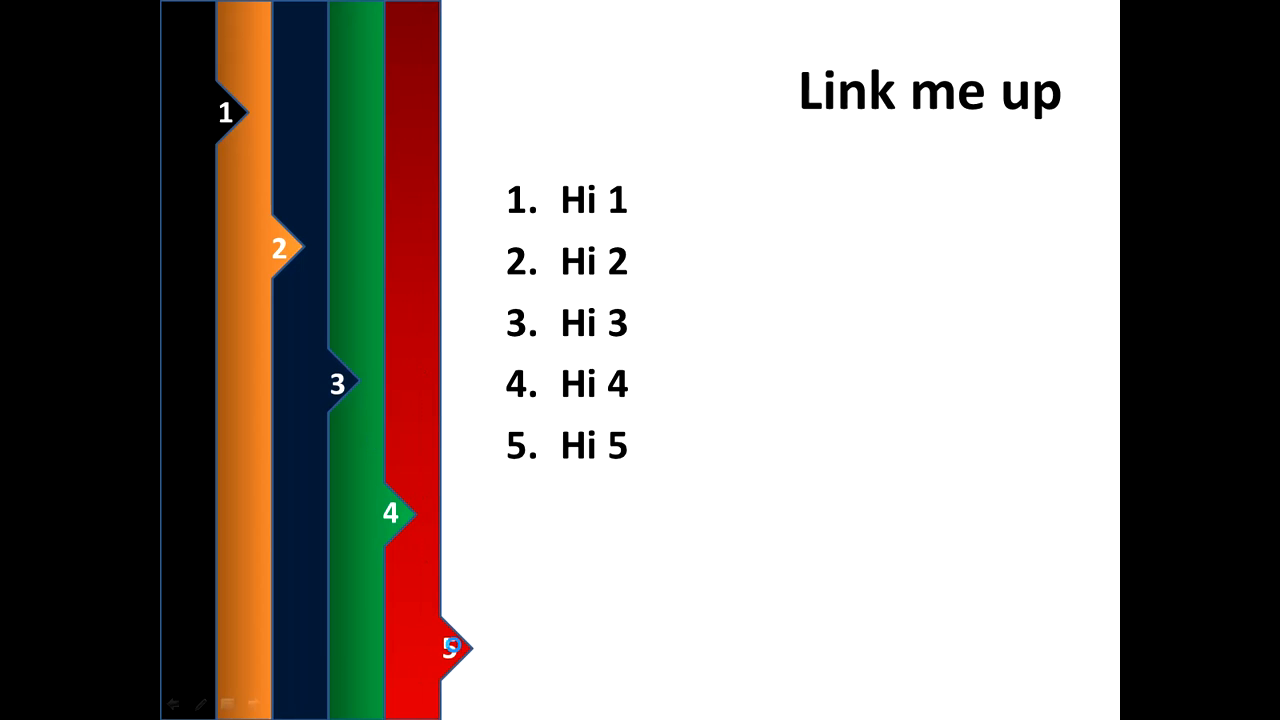
{"action": "left_click", "coordinate": [451, 646]}
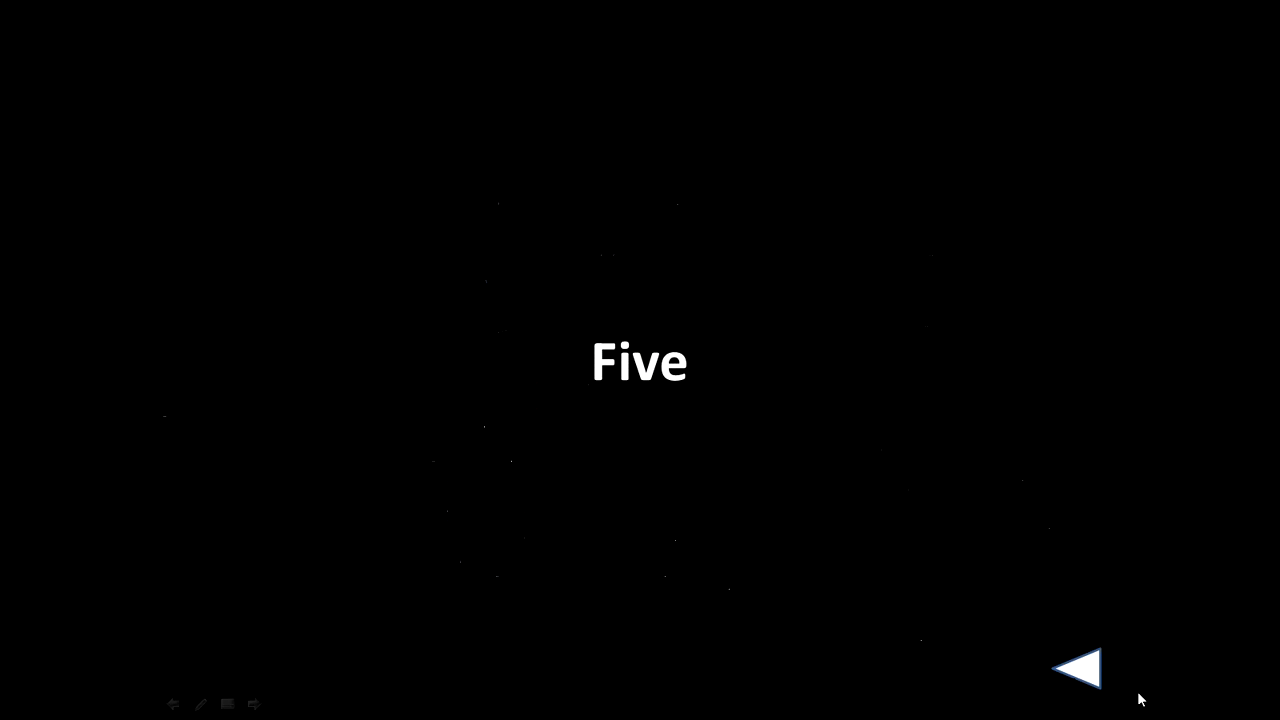
{"action": "left_click", "coordinate": [1086, 676]}
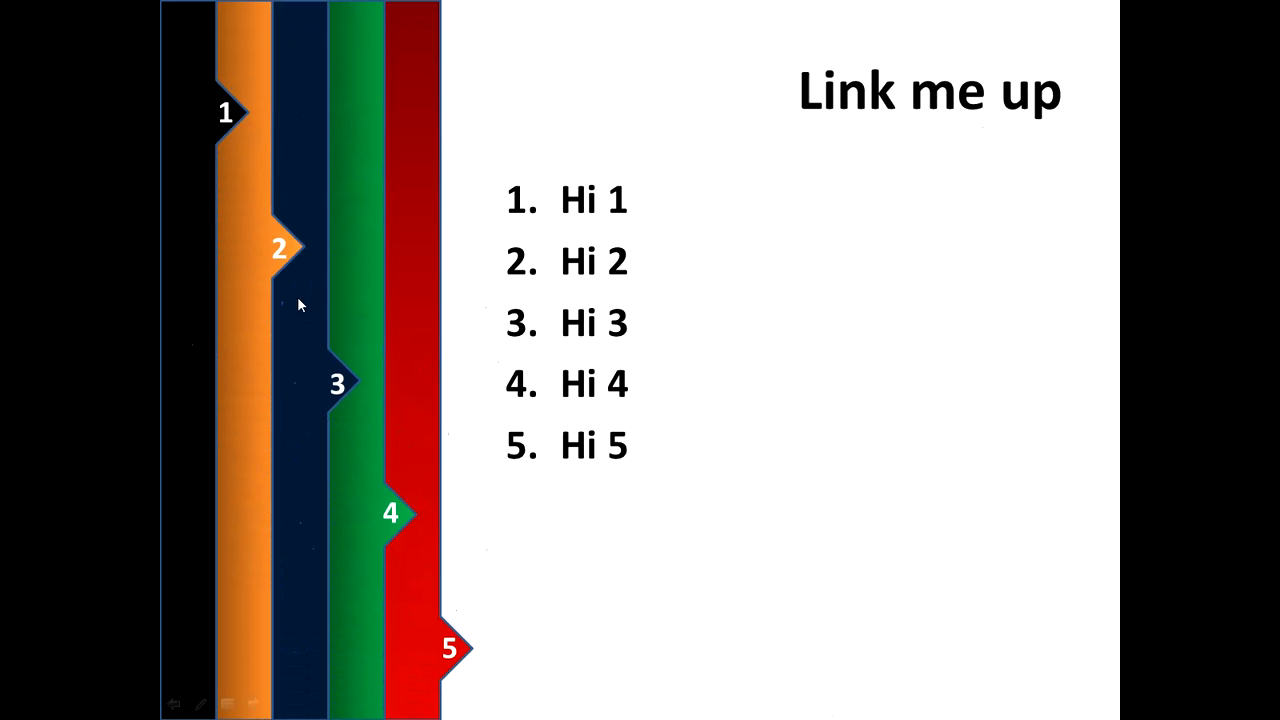
{"action": "left_click", "coordinate": [279, 249]}
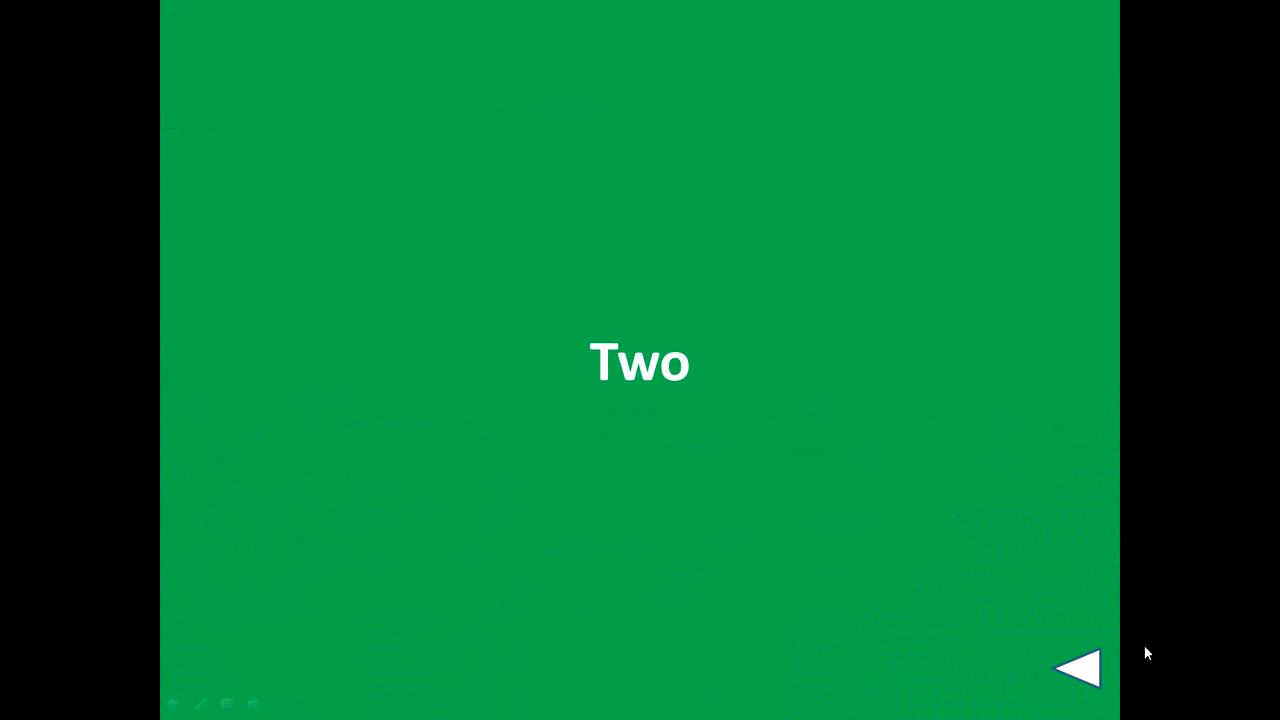
{"action": "left_click", "coordinate": [1084, 670]}
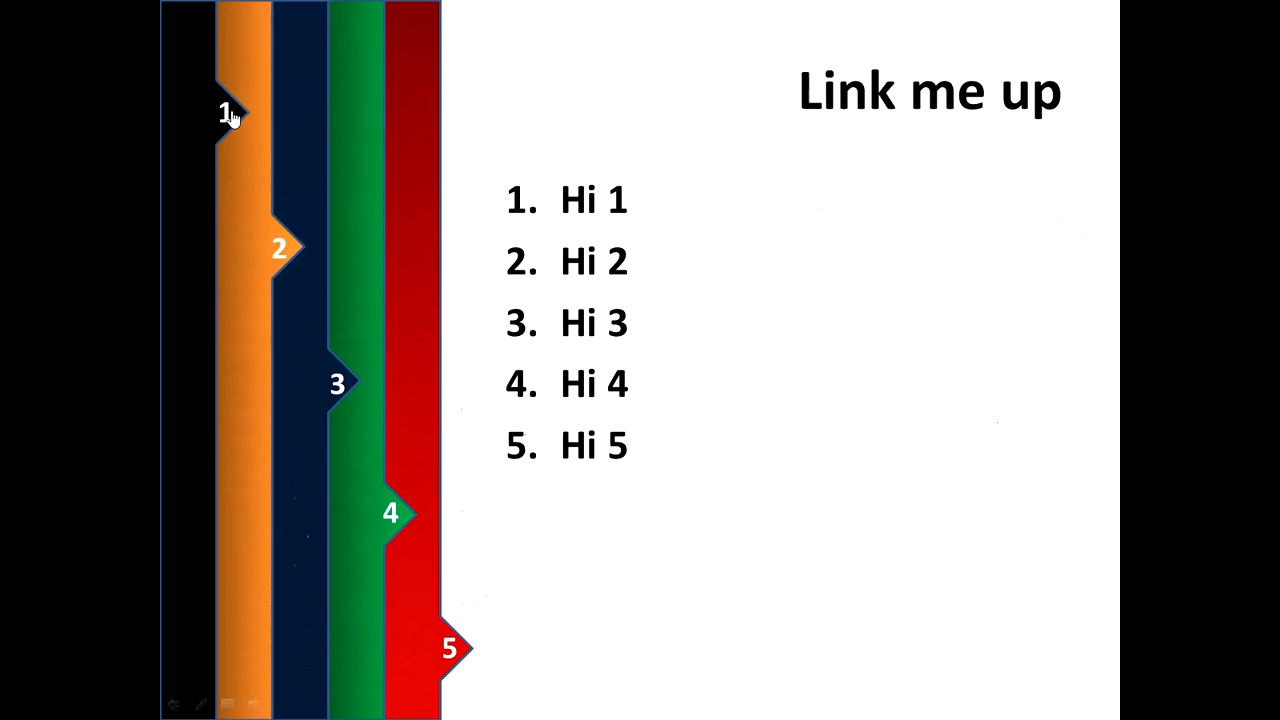
{"action": "left_click", "coordinate": [230, 117]}
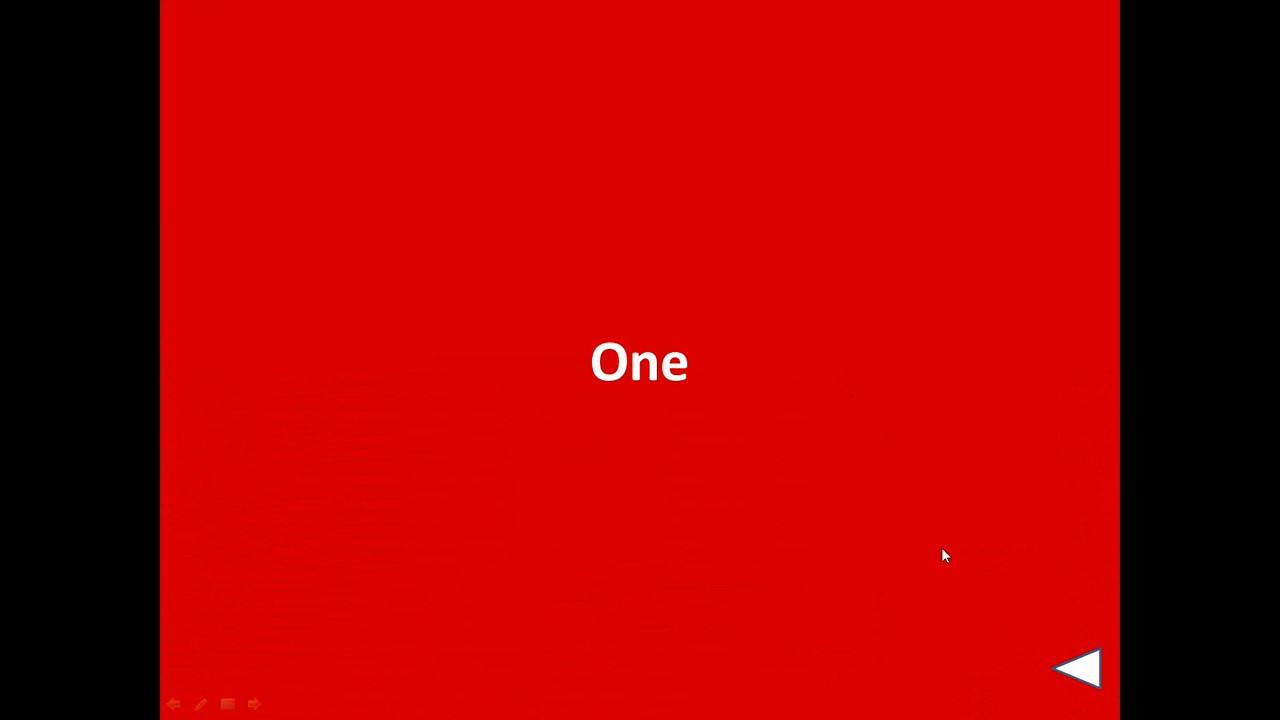
{"action": "left_click", "coordinate": [1076, 668]}
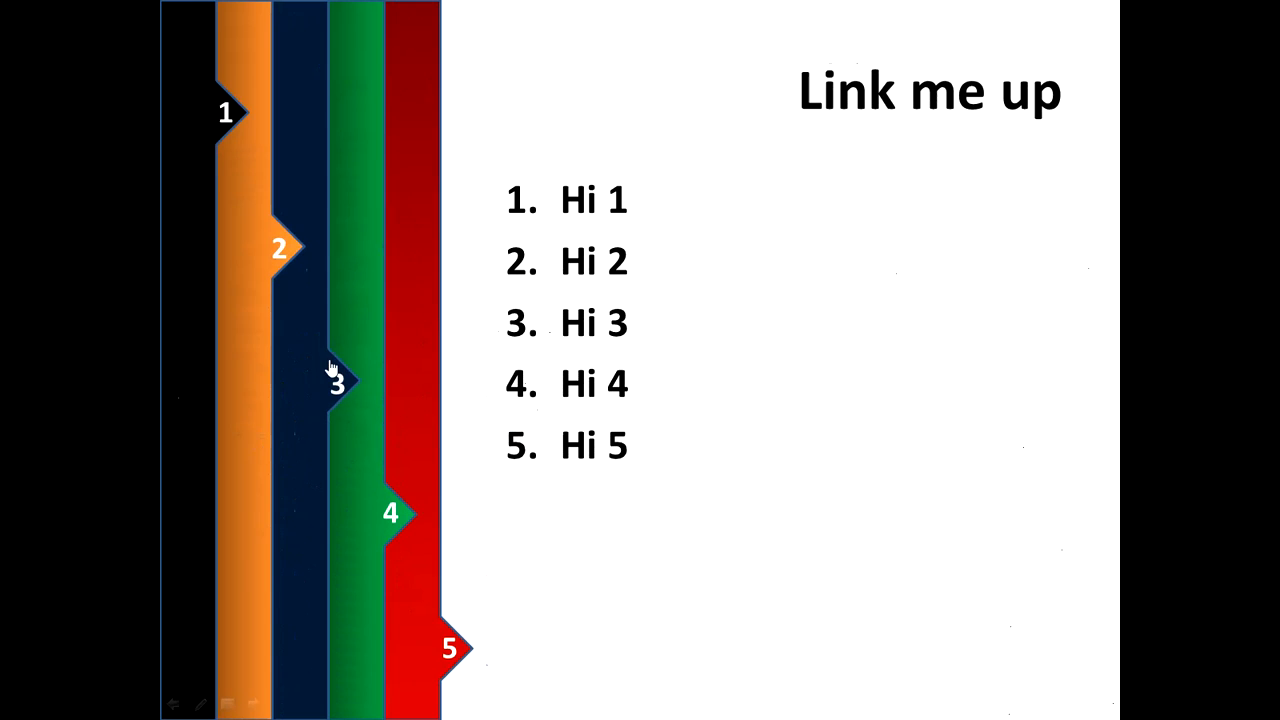
{"action": "left_click", "coordinate": [455, 648]}
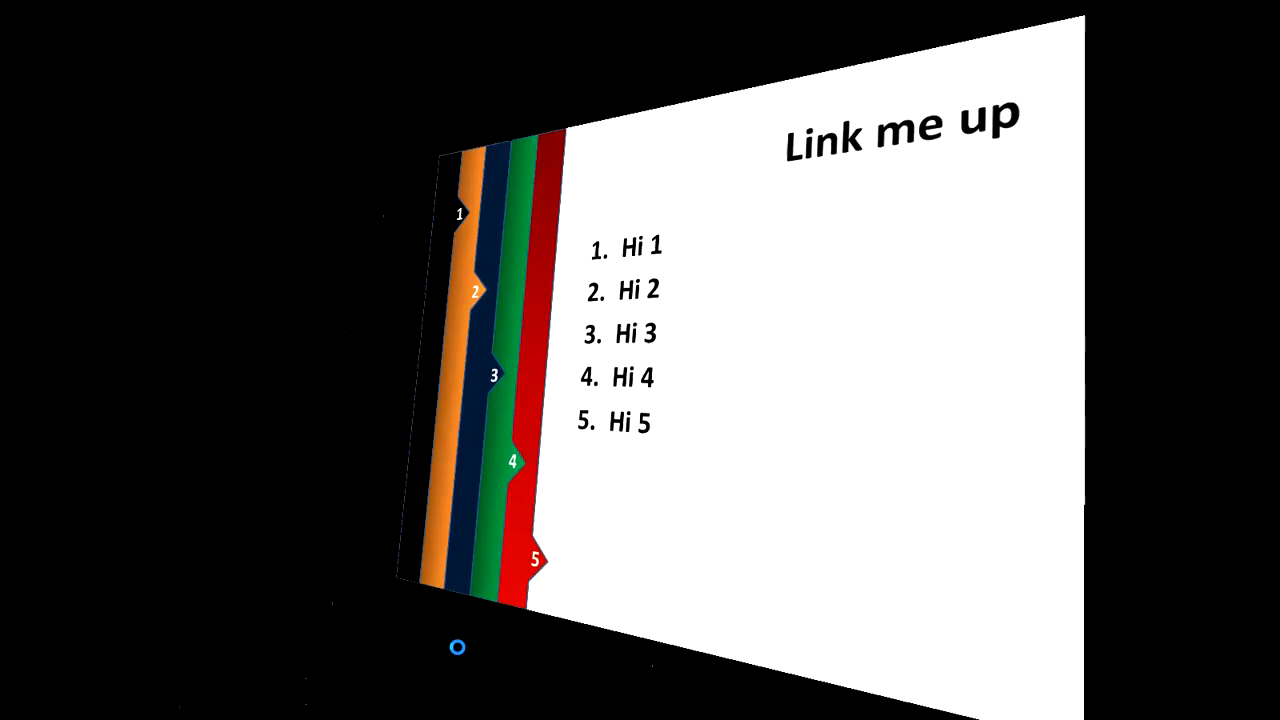
{"action": "left_click", "coordinate": [824, 491]}
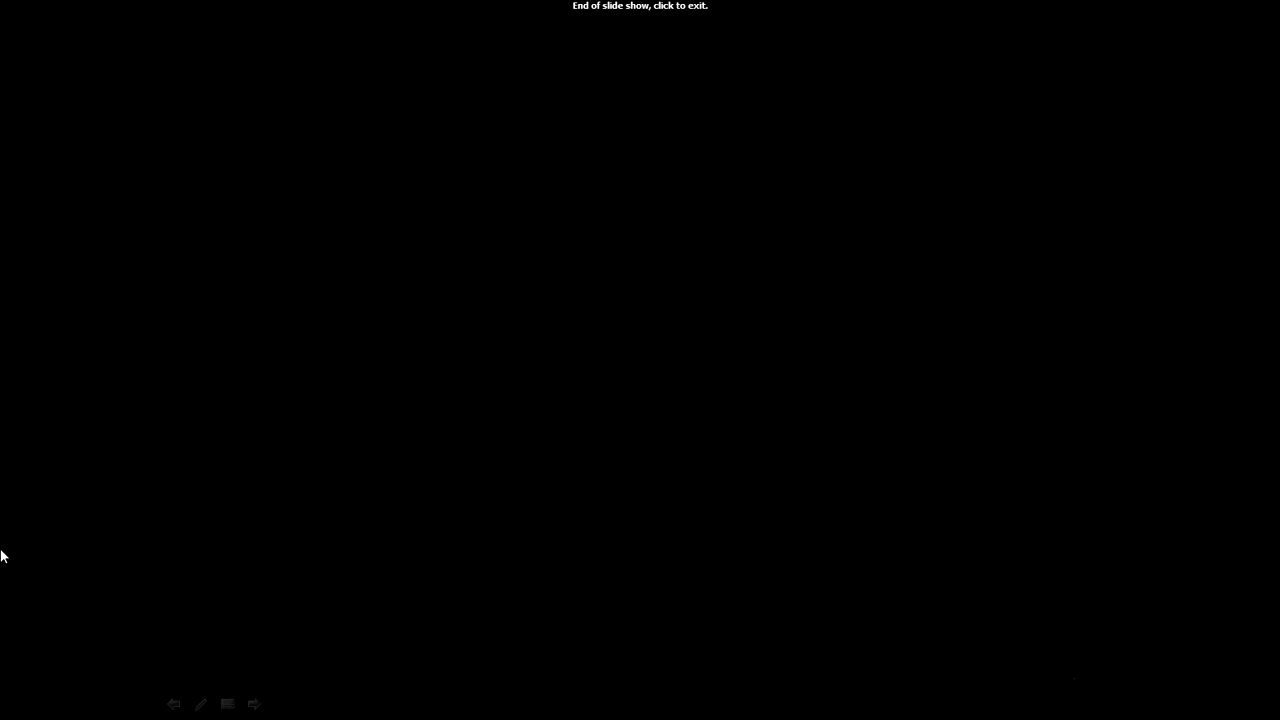
{"action": "left_click", "coordinate": [717, 446]}
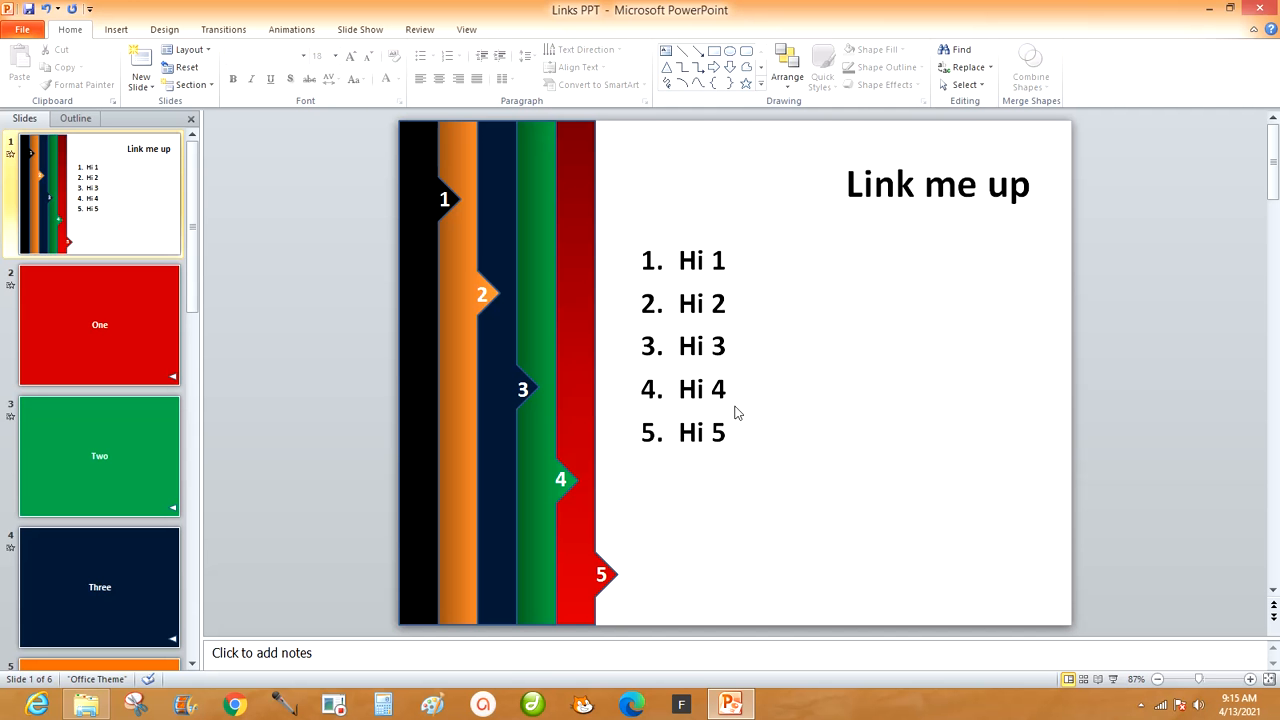
Create a new Microsoft PowerPoint presentation on the desktop and name it "Linker".
{"action": "left_click", "coordinate": [1210, 9]}
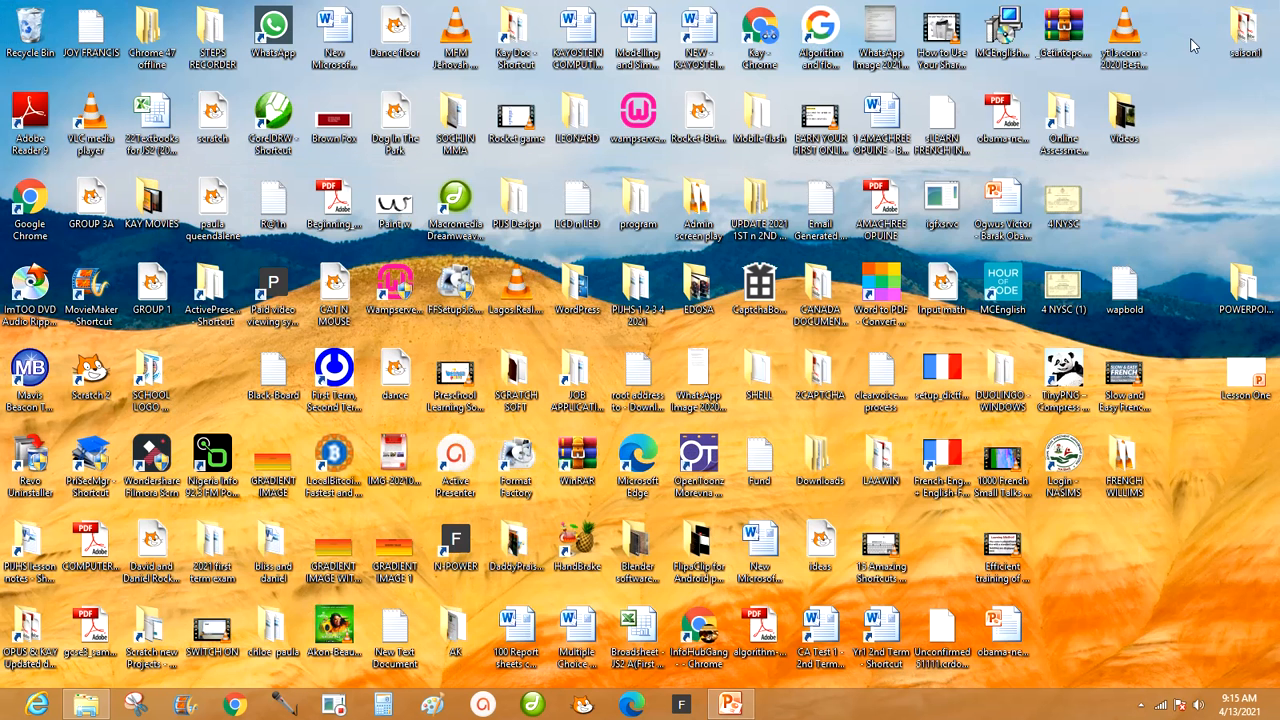
{"action": "right_click", "coordinate": [1216, 436]}
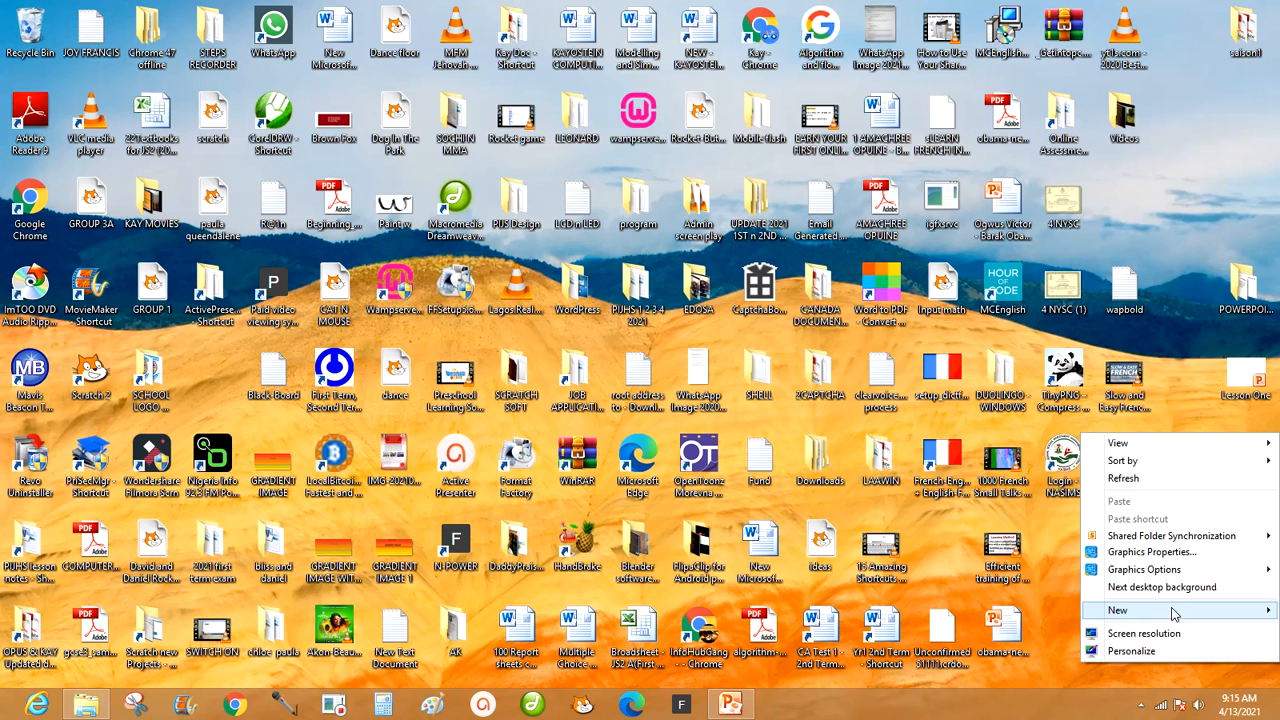
{"action": "mouse_move", "coordinate": [1174, 614]}
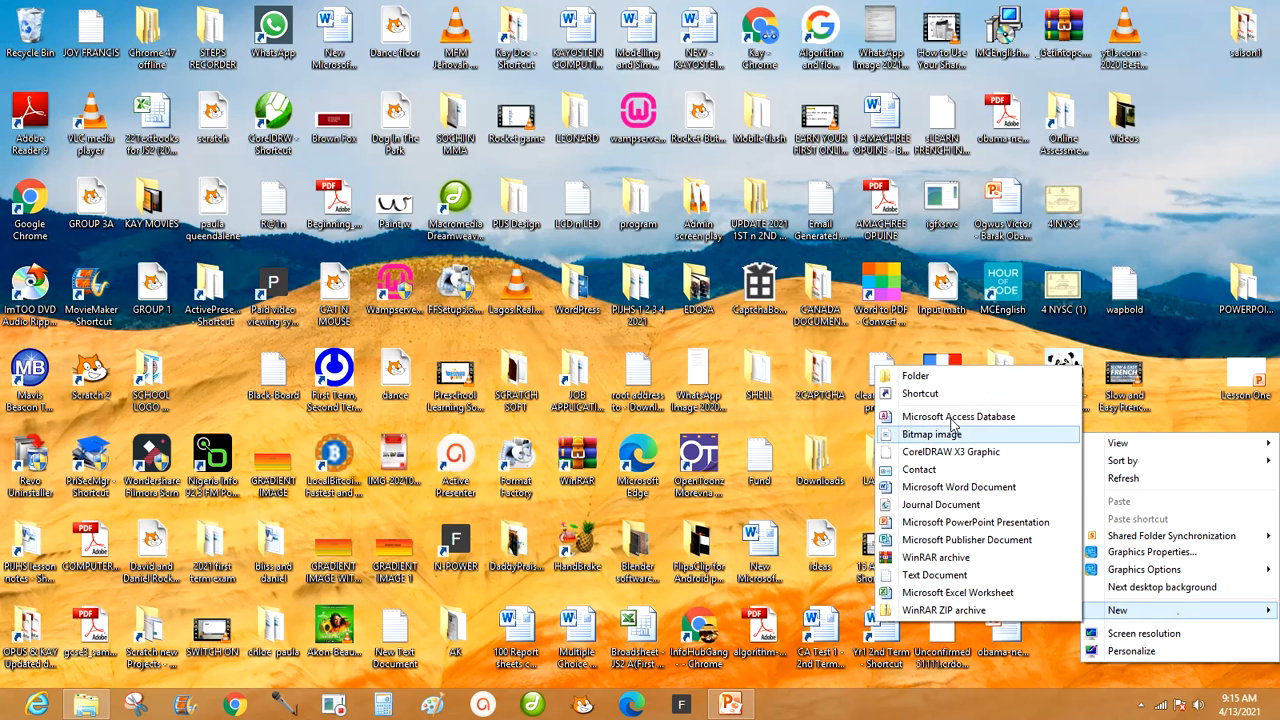
{"action": "left_click", "coordinate": [958, 522]}
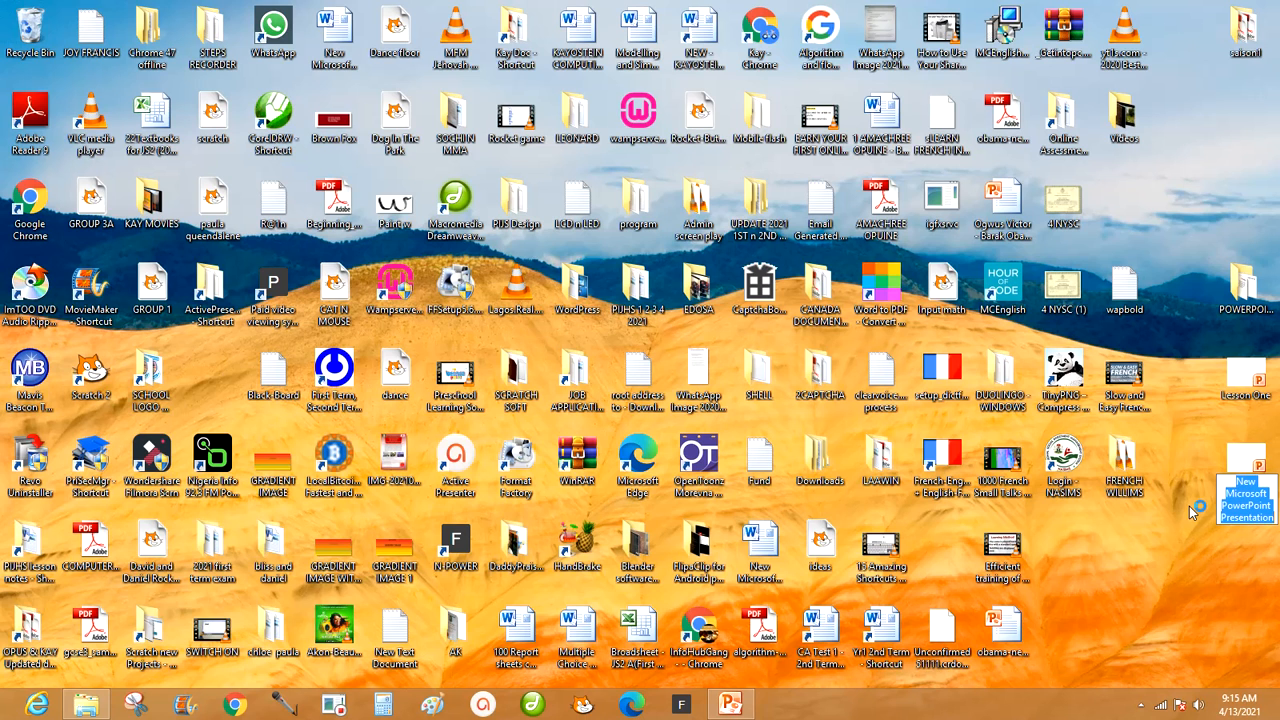
{"action": "type", "text": "Li"}
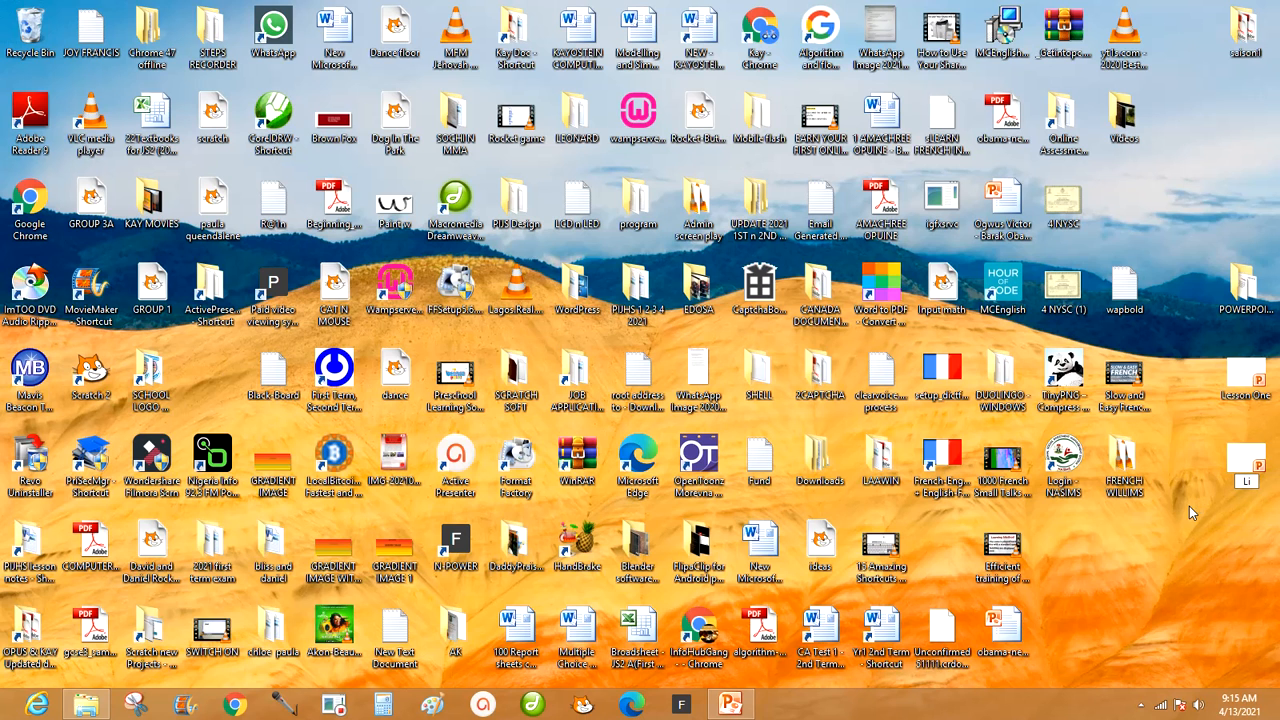
{"action": "type", "text": "nker"}
{"action": "key", "text": "Return"}
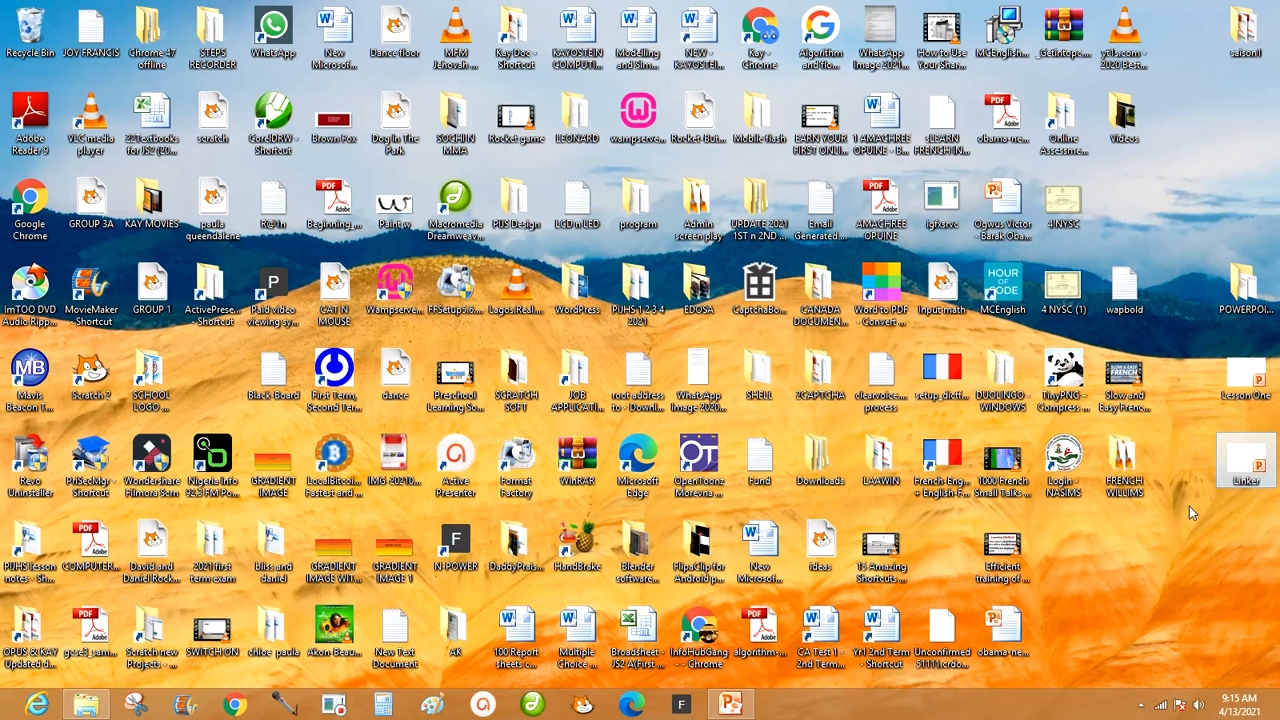
Open the Linker presentation and add a first slide with the Title Only layout.
{"action": "double_click", "coordinate": [1242, 460]}
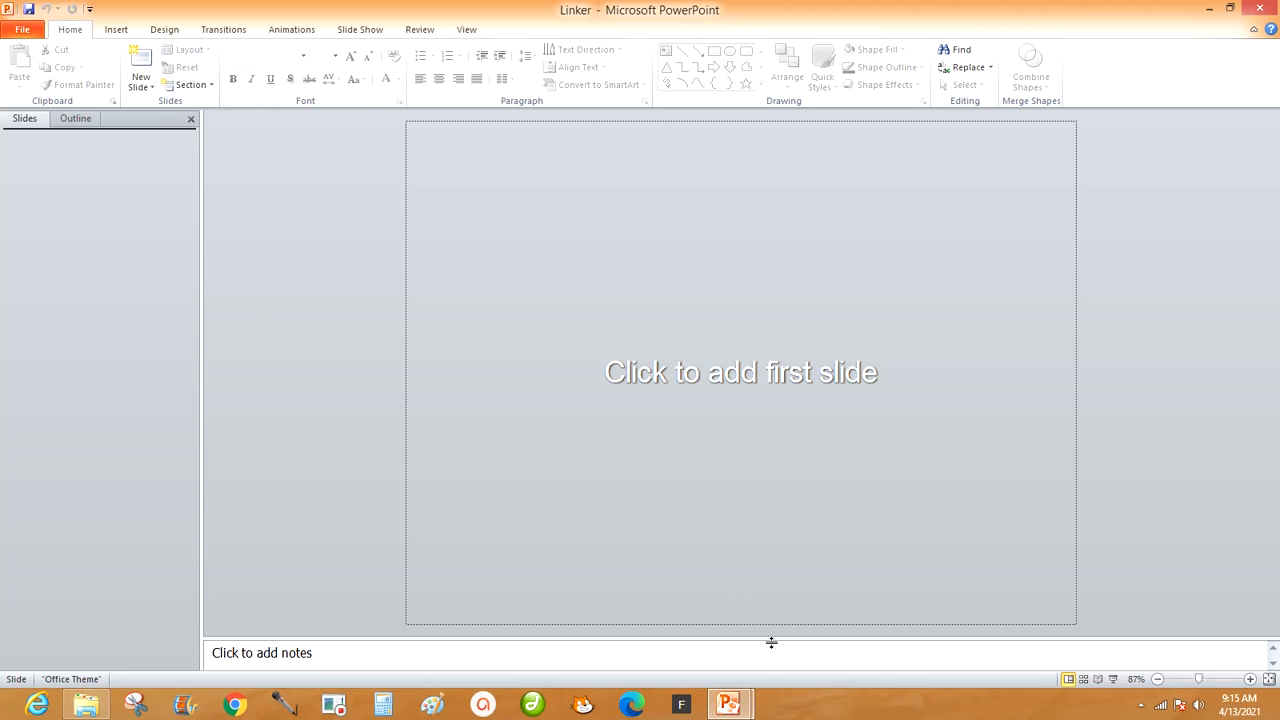
{"action": "left_click", "coordinate": [142, 84]}
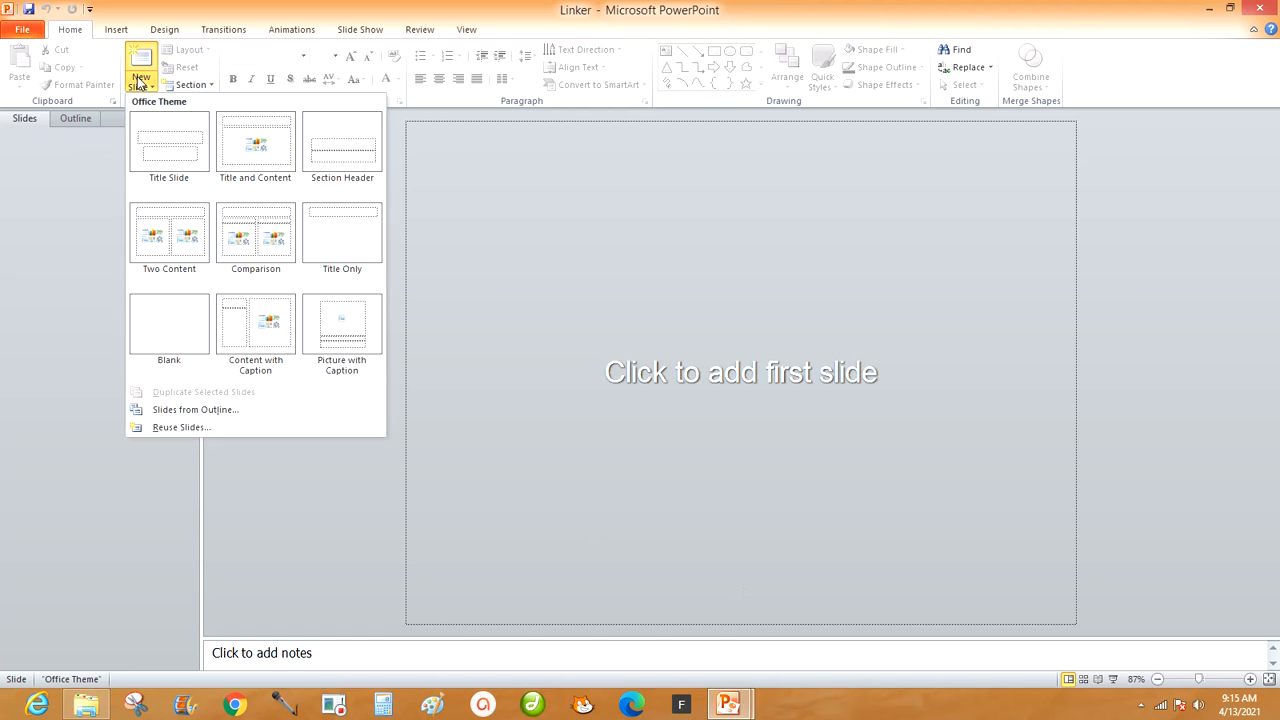
{"action": "left_click", "coordinate": [343, 242]}
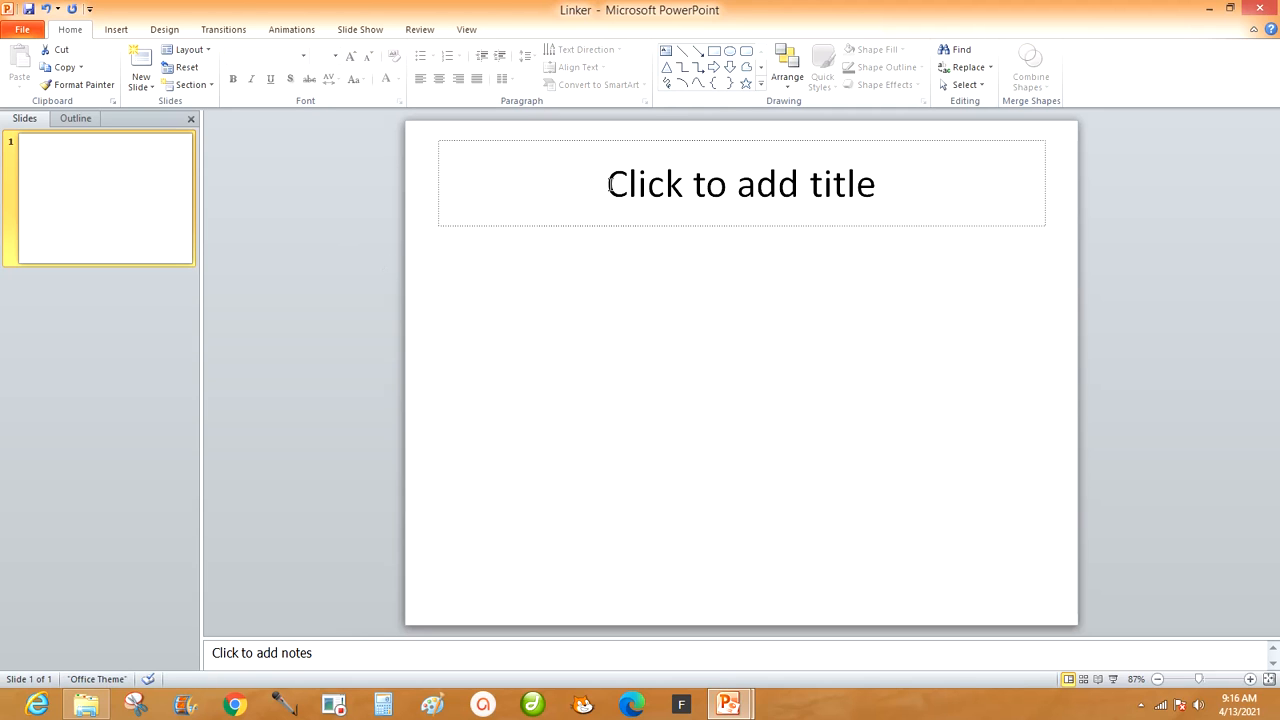
Enter "Hi 5" as the title of the first slide.
{"action": "left_click", "coordinate": [722, 186]}
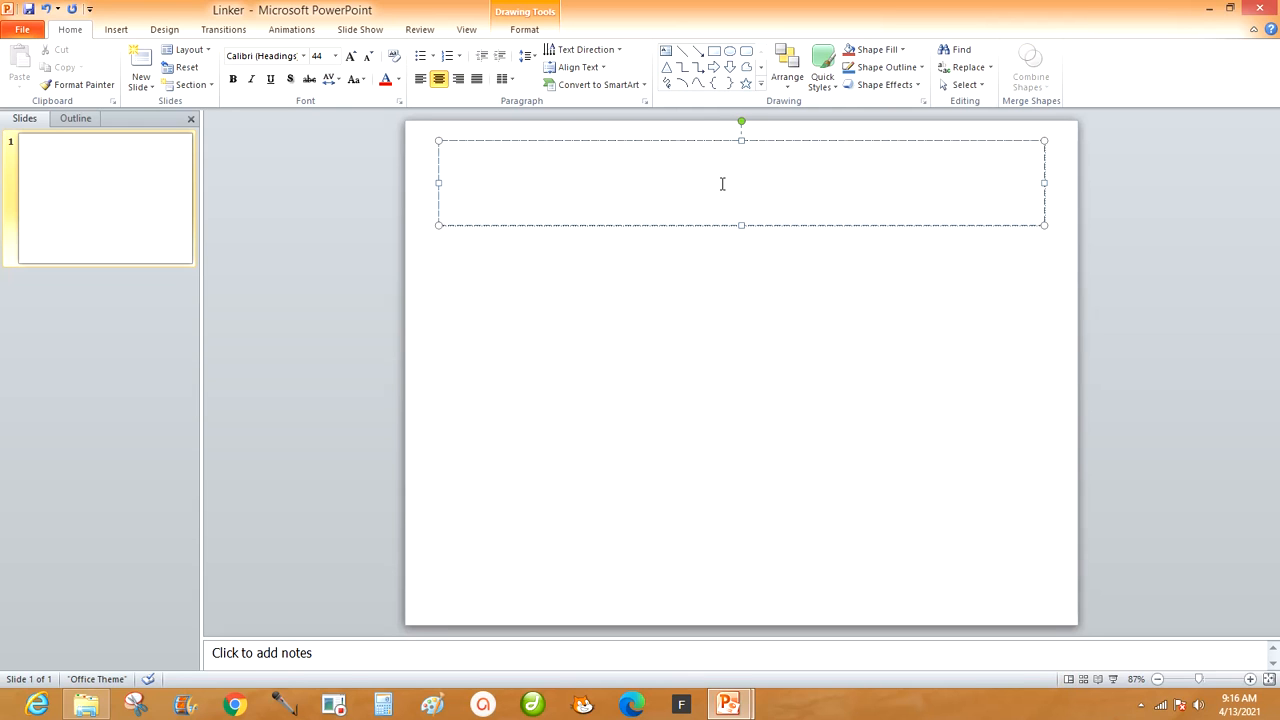
{"action": "type", "text": "Li"}
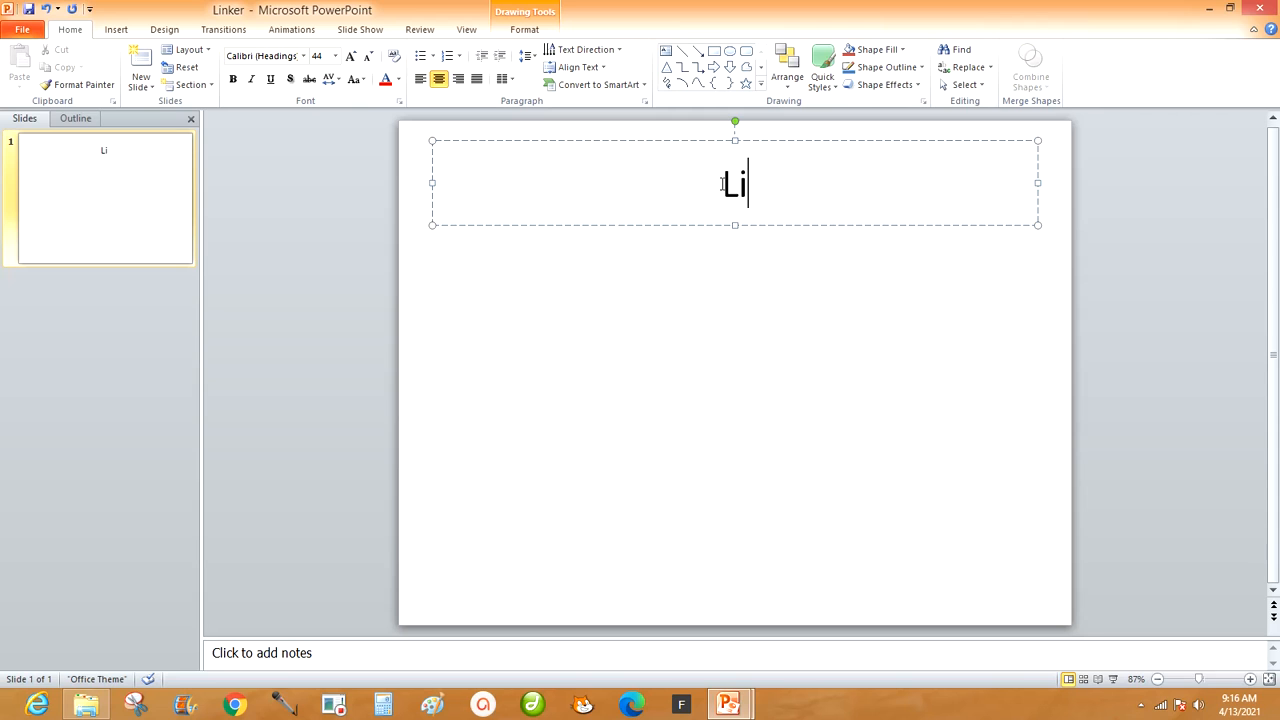
{"action": "type", "text": "nh"}
{"action": "key", "text": "BackSpace"}
{"action": "key", "text": "BackSpace"}
{"action": "key", "text": "BackSpace"}
{"action": "key", "text": "BackSpace"}
{"action": "type", "text": "Hi 5"}
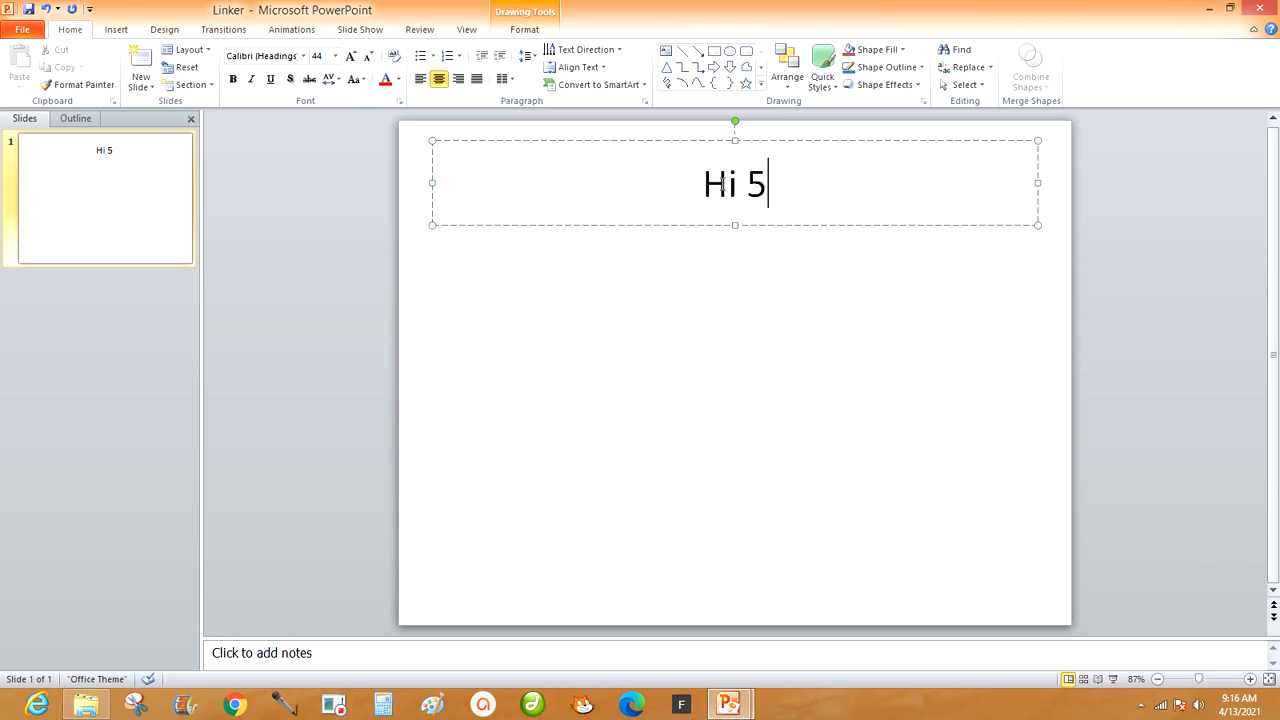
Make the slide title bold and align it to the right.
{"action": "left_click_drag", "start_coordinate": [789, 173], "coordinate": [700, 192]}
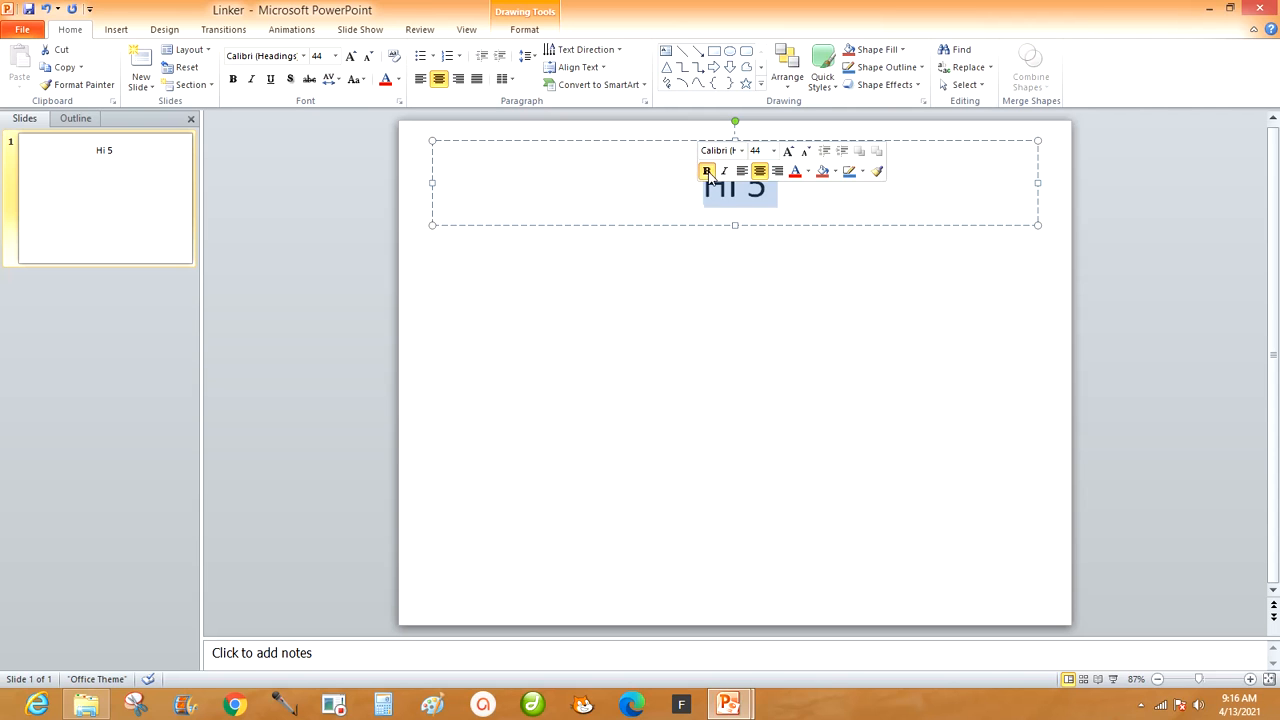
{"action": "left_click", "coordinate": [707, 171]}
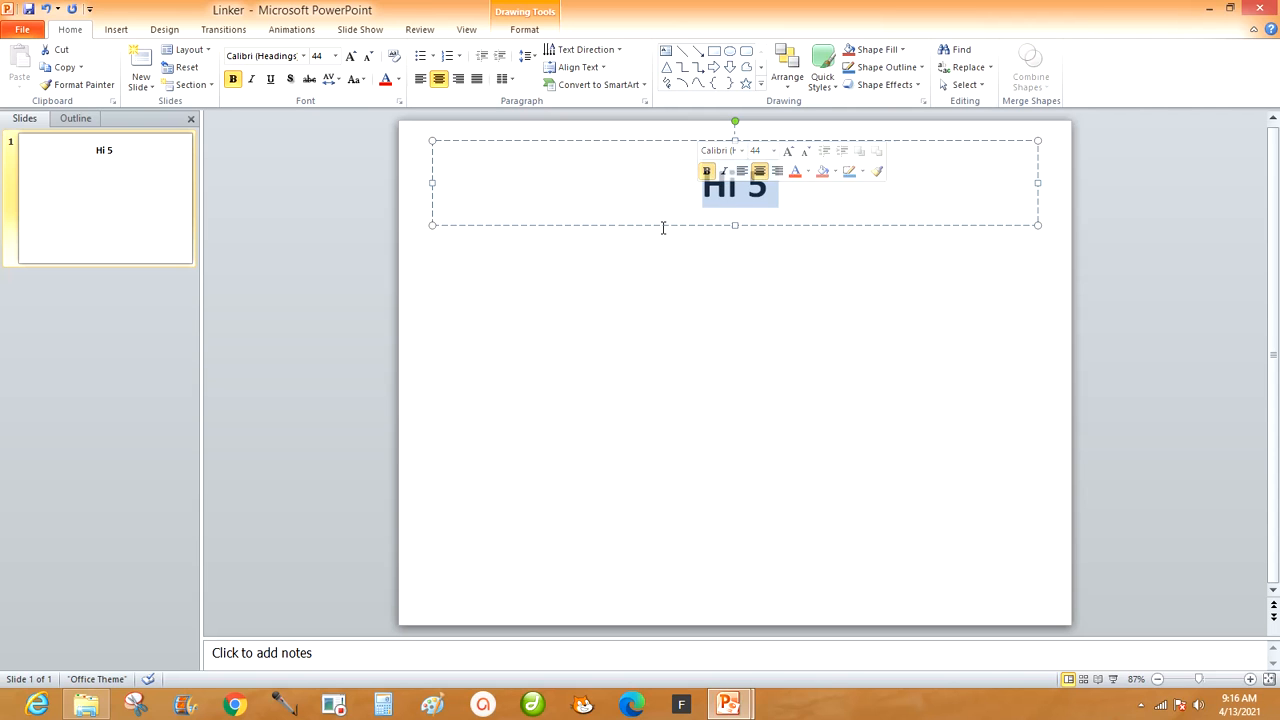
{"action": "left_click", "coordinate": [459, 82]}
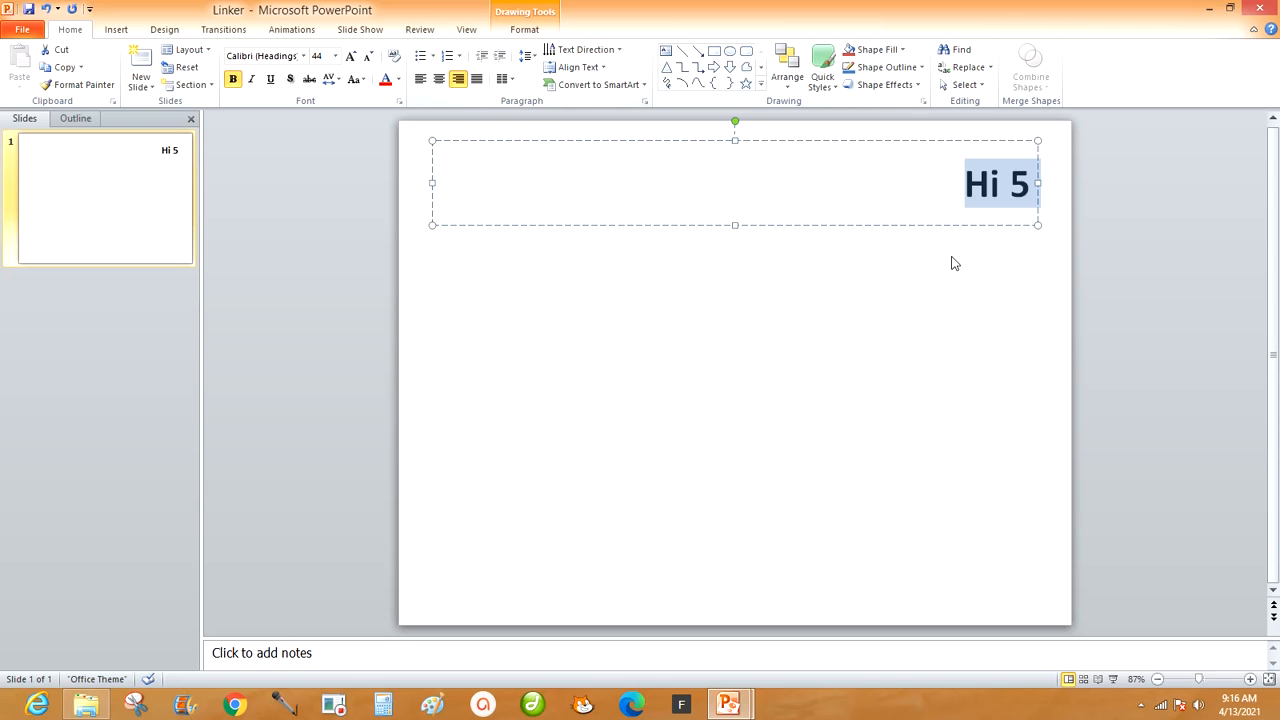
{"action": "left_click", "coordinate": [860, 332]}
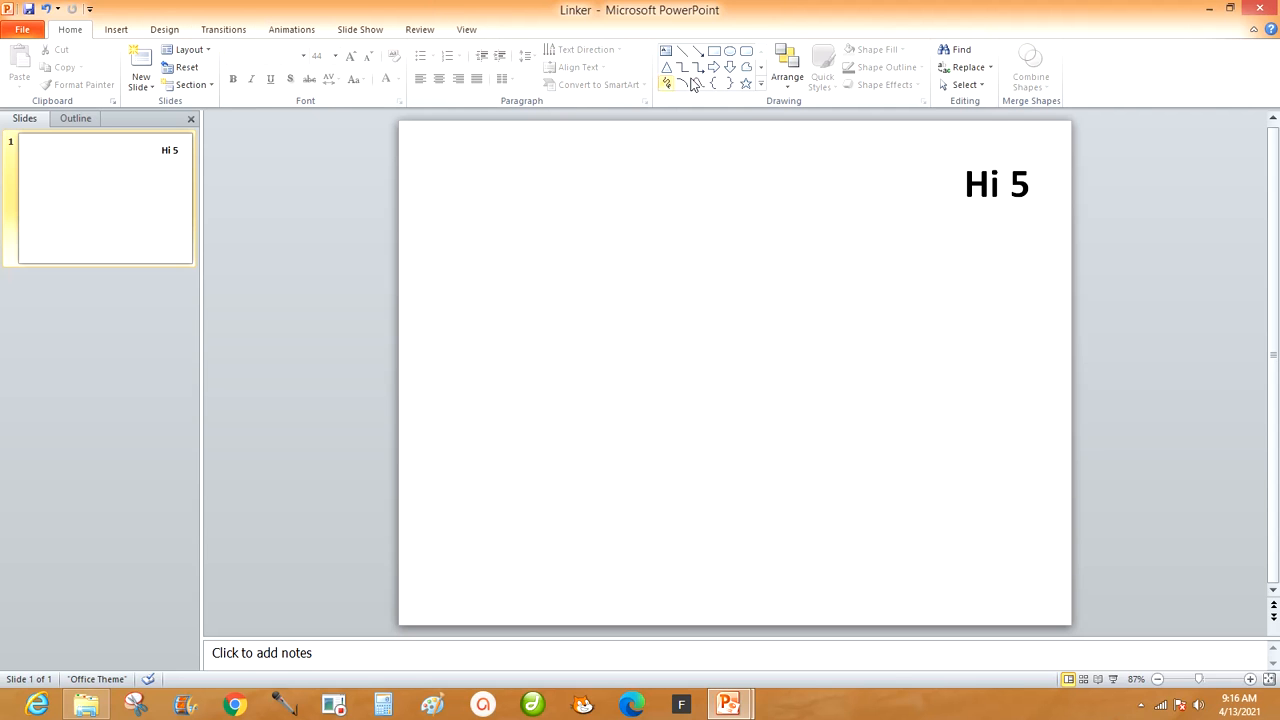
Draw a narrow, full-height rectangle along the slide's left edge, modelled on the first stripe in the Links PPT presentation.
{"action": "mouse_move", "coordinate": [727, 700]}
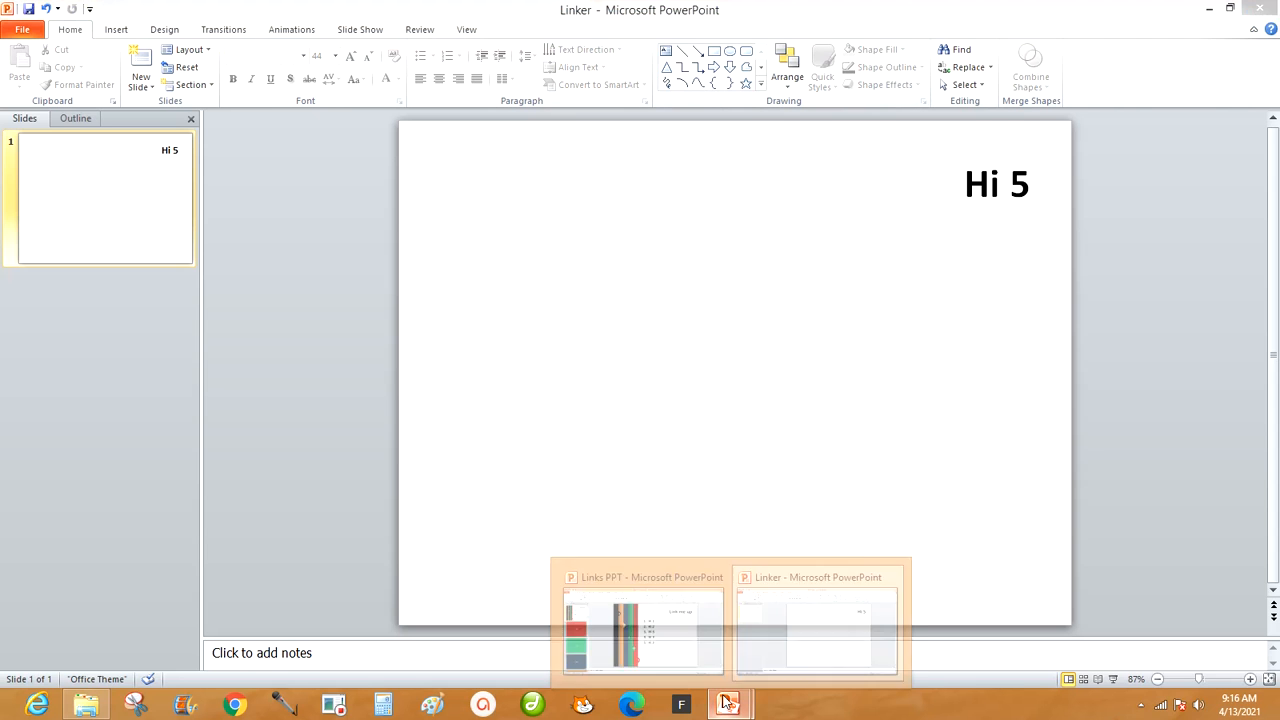
{"action": "left_click", "coordinate": [630, 625]}
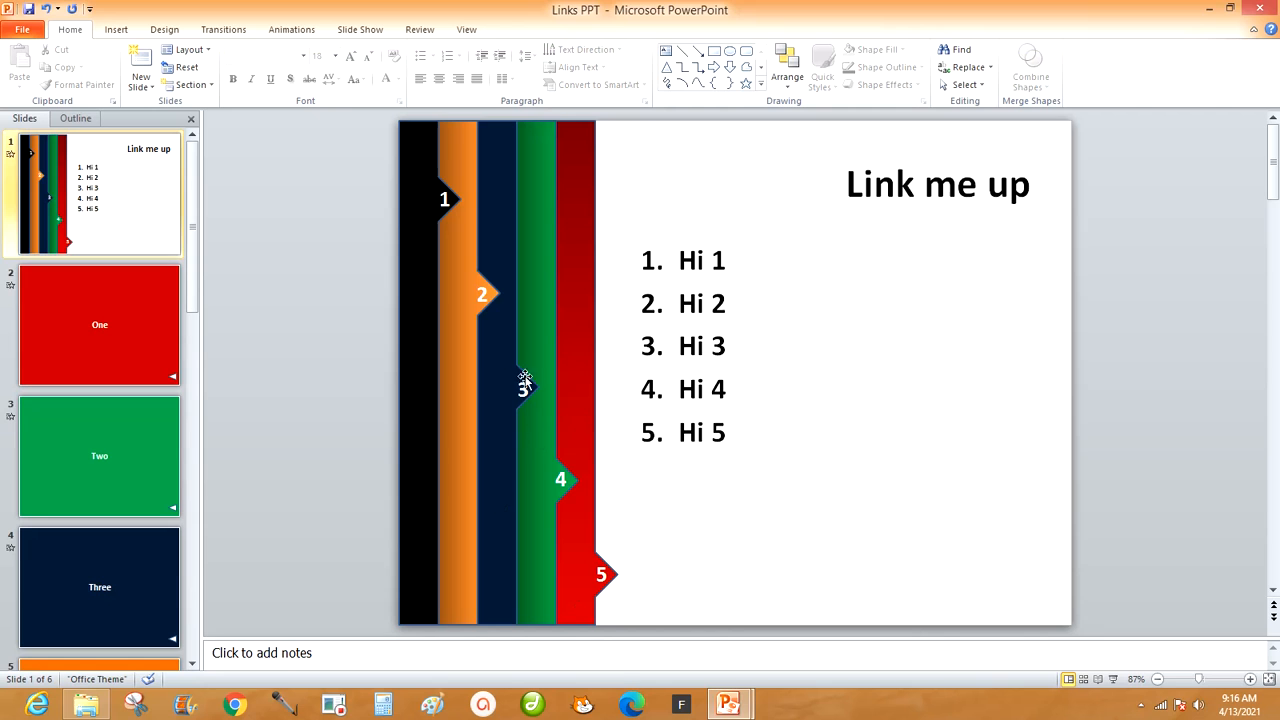
{"action": "mouse_move", "coordinate": [733, 708]}
{"action": "left_click", "coordinate": [820, 640]}
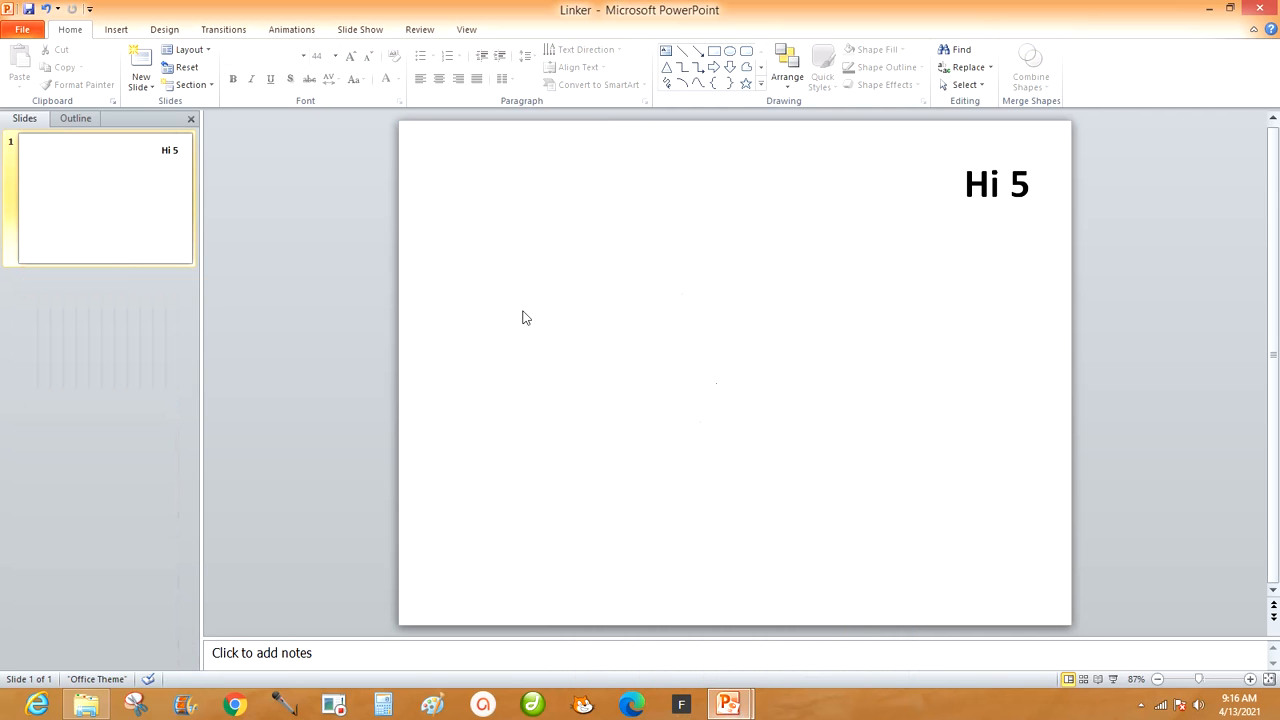
{"action": "left_click", "coordinate": [716, 57]}
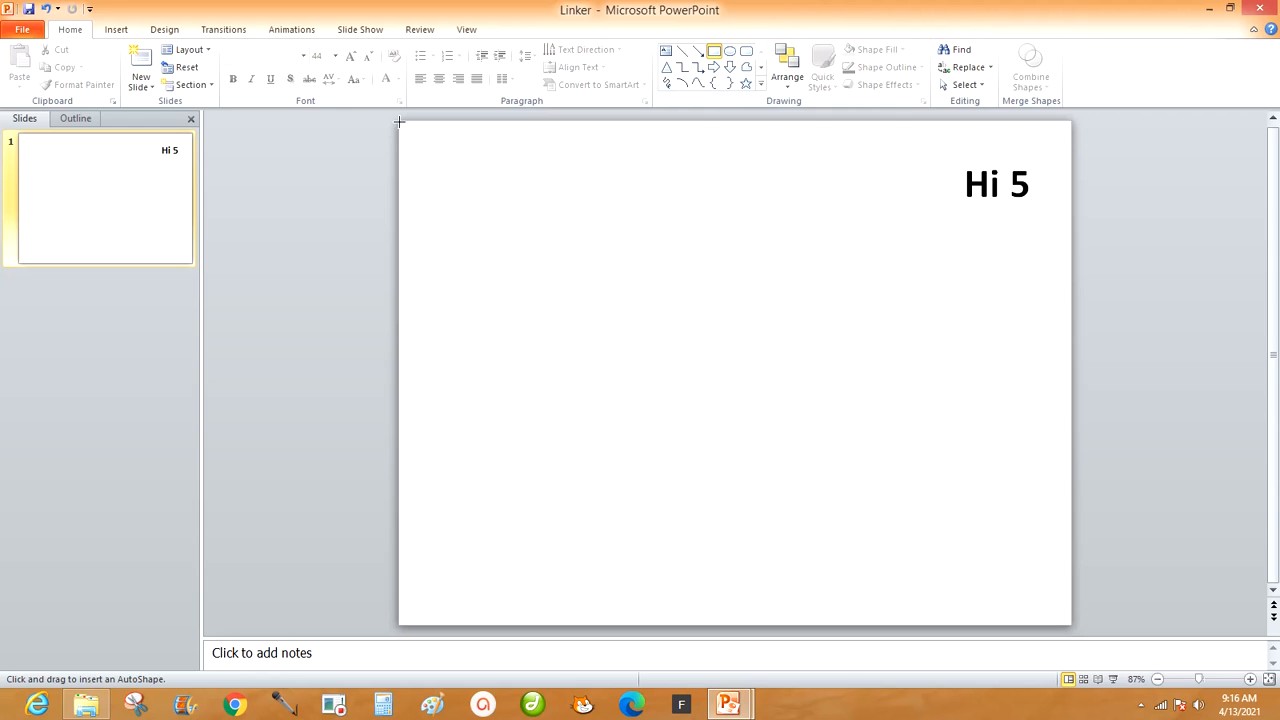
{"action": "mouse_move", "coordinate": [399, 121]}
{"action": "left_mouse_down"}
{"action": "mouse_move", "coordinate": [443, 474]}
{"action": "mouse_move", "coordinate": [446, 622]}
{"action": "left_mouse_up"}
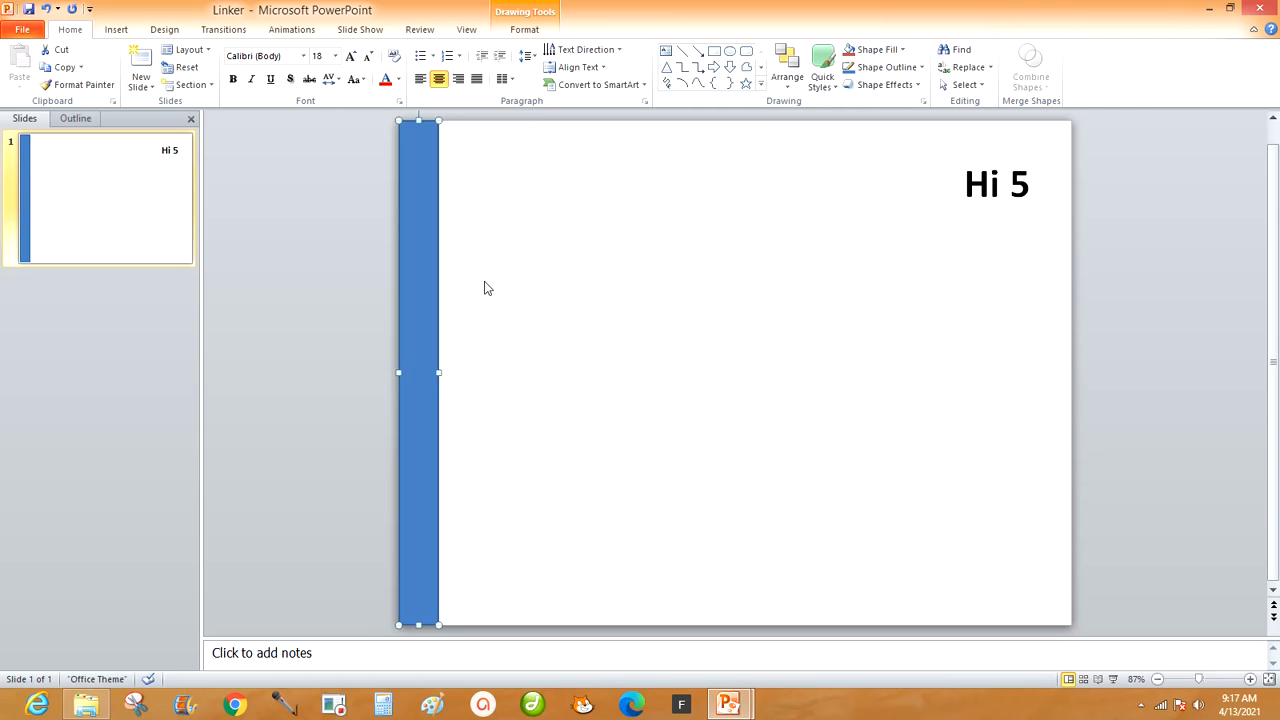
Duplicate the blue stripe three times, placing the copies edge to edge beside the original to form four full-height stripes.
{"action": "key", "text": "ctrl+d"}
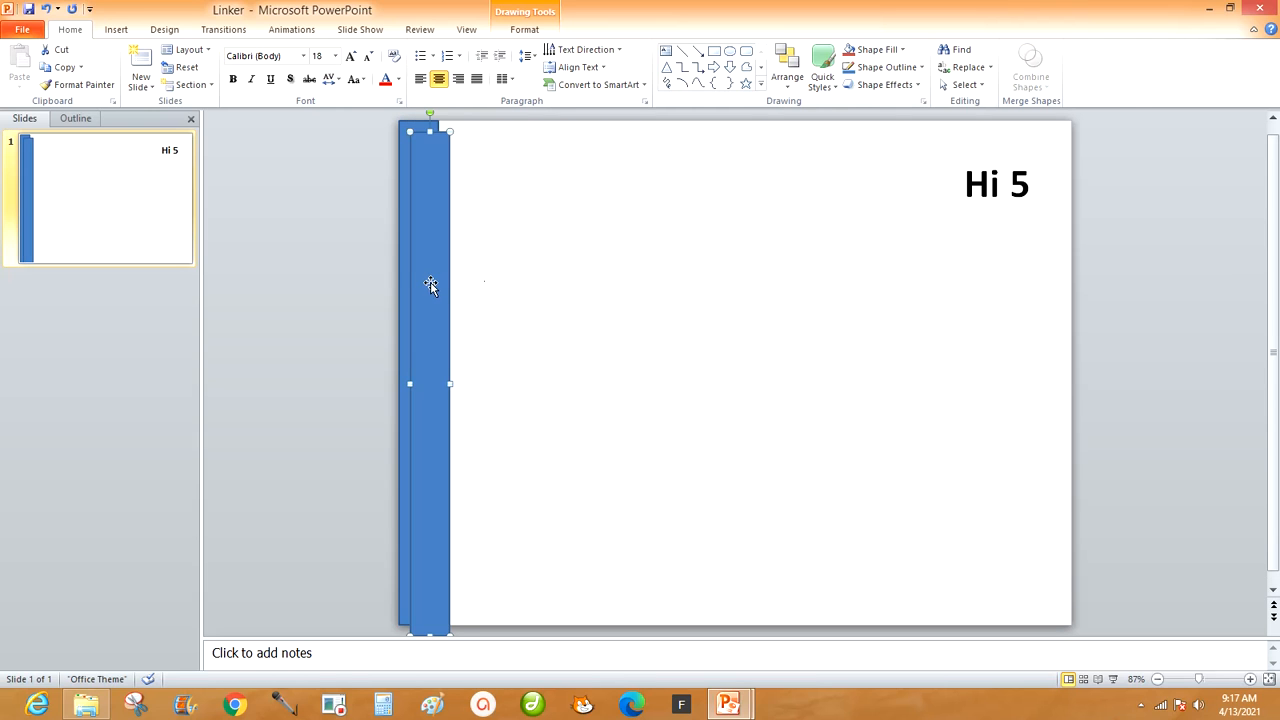
{"action": "left_click_drag", "start_coordinate": [430, 285], "coordinate": [460, 271]}
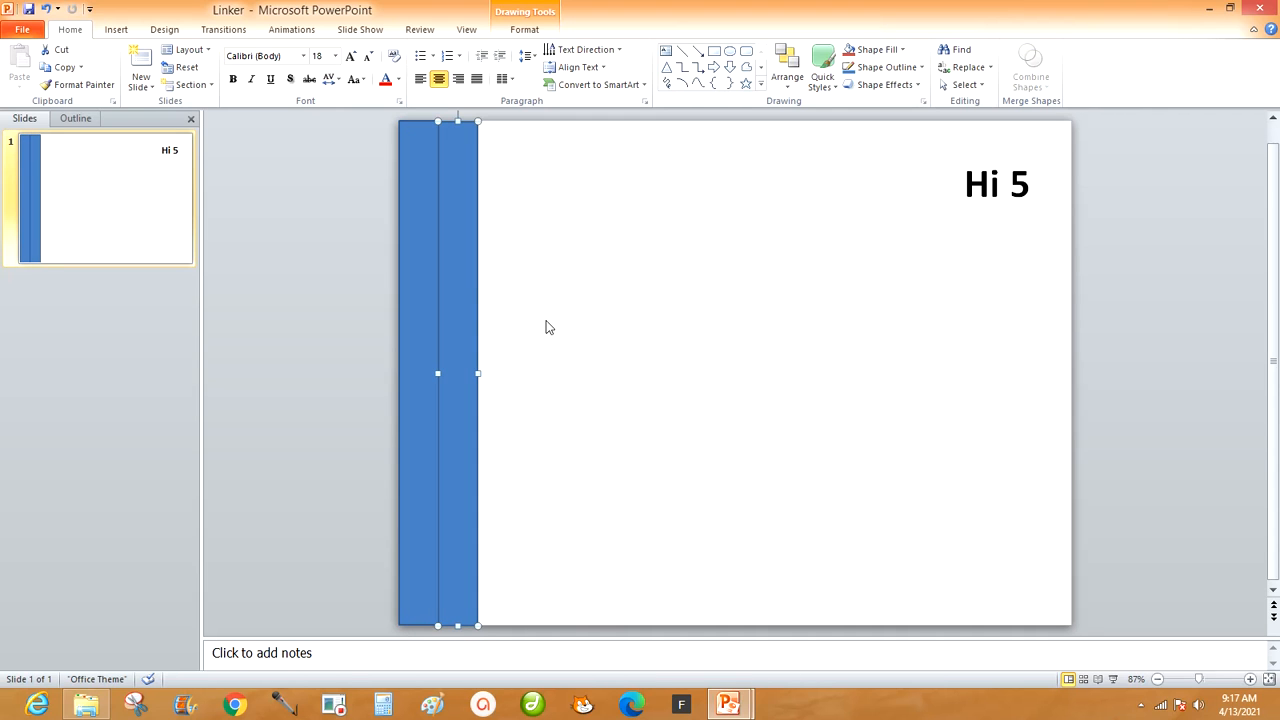
{"action": "key", "text": "ctrl+d"}
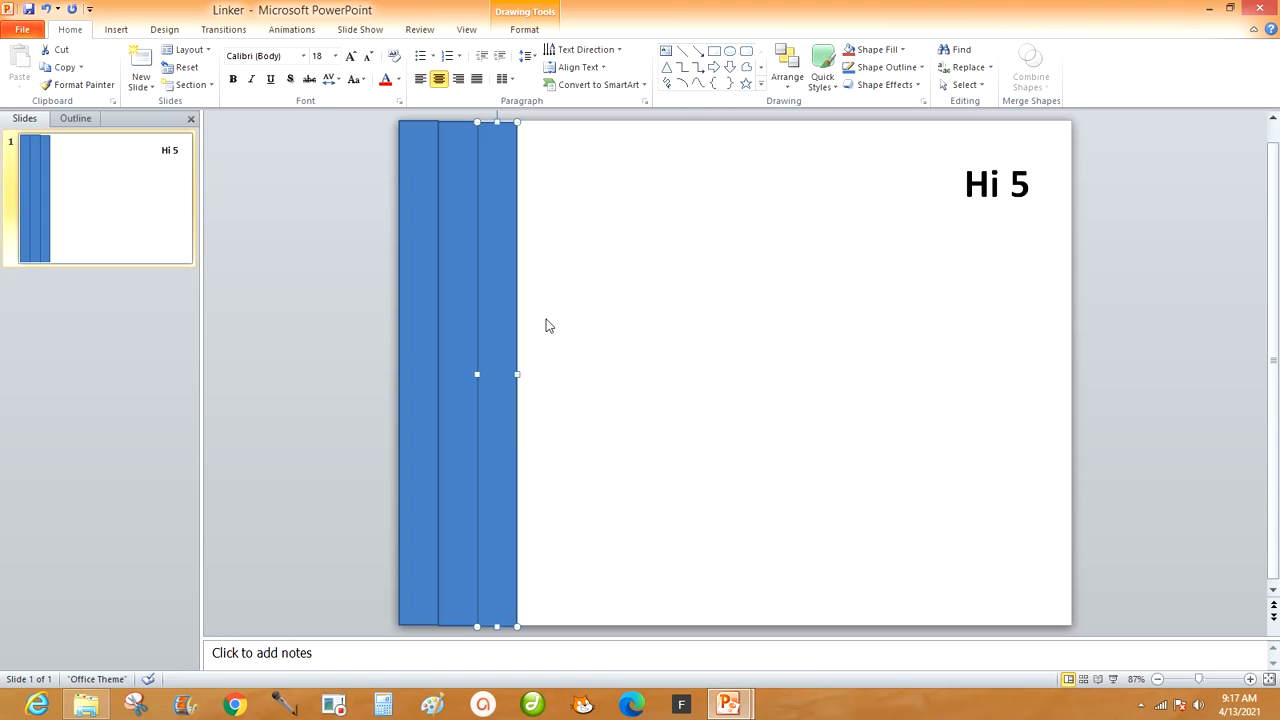
{"action": "key", "text": "Up"}
{"action": "key", "text": "ctrl+d"}
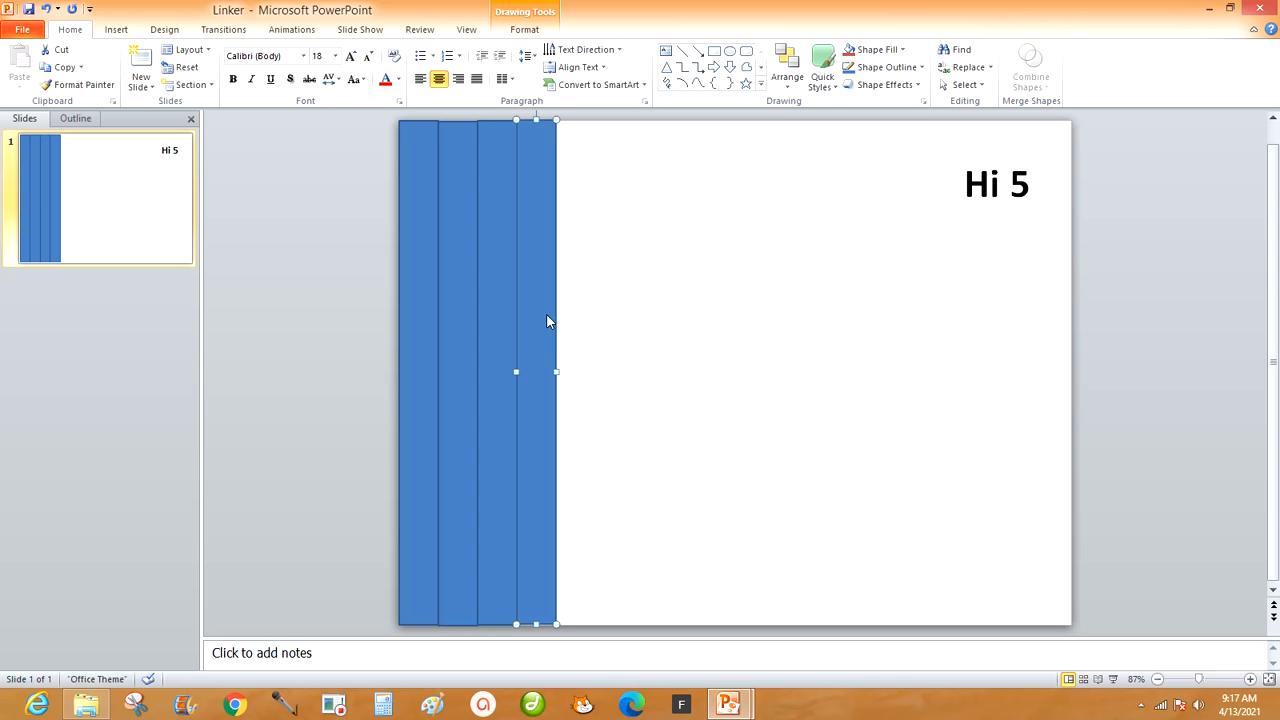
Nudge the second and fourth stripes vertically so their upper and lower edges line up with the other stripes.
{"action": "left_click", "coordinate": [602, 309]}
{"action": "left_click", "coordinate": [464, 228]}
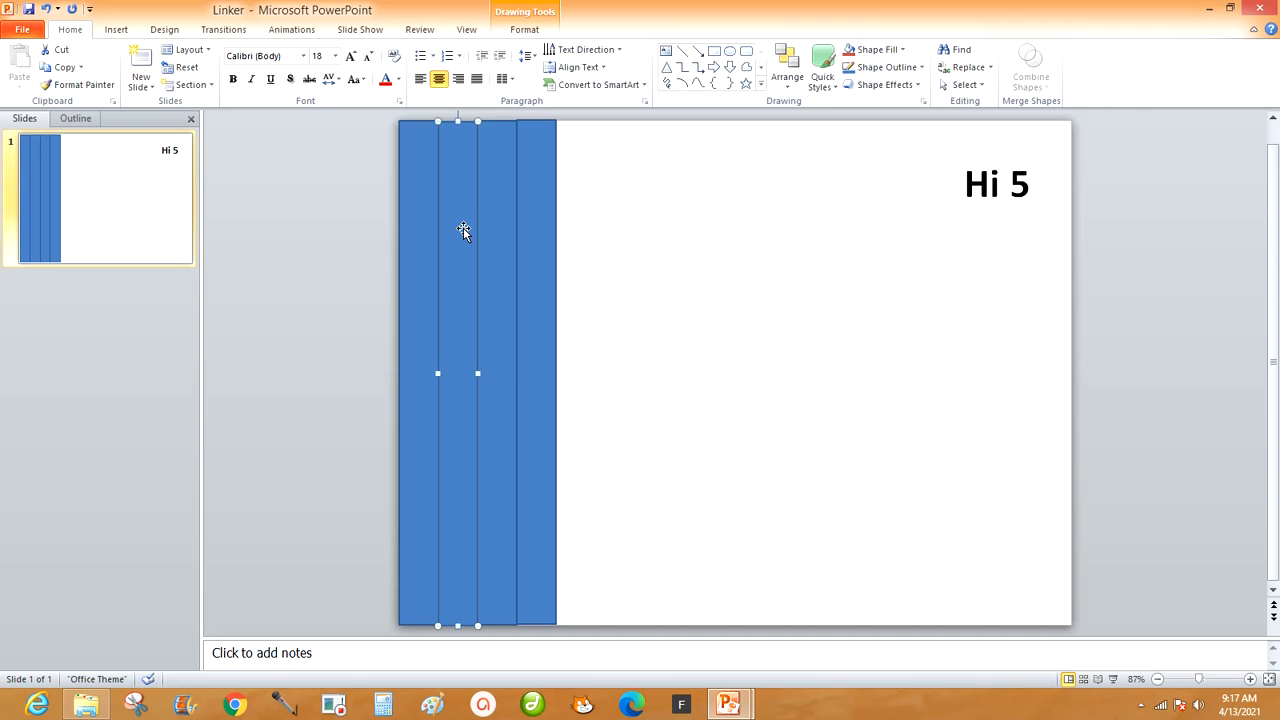
{"action": "key", "text": "Up"}
{"action": "left_click", "coordinate": [594, 295]}
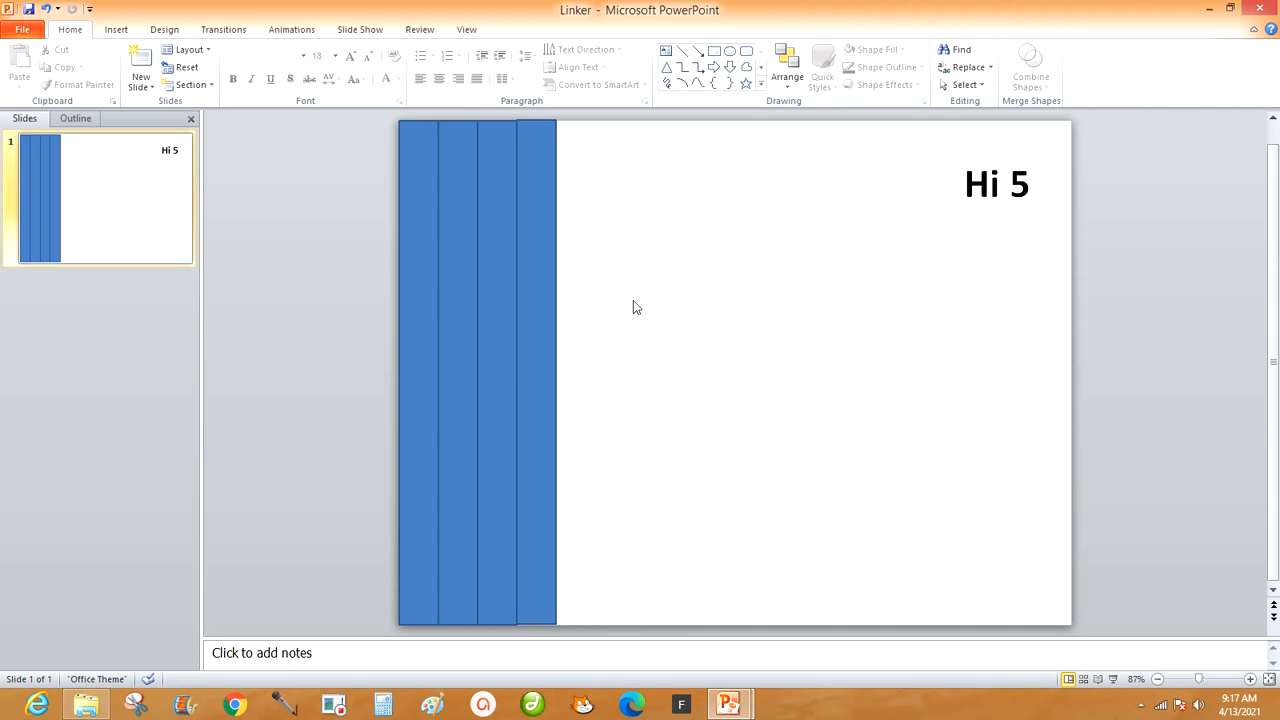
{"action": "left_click", "coordinate": [550, 290]}
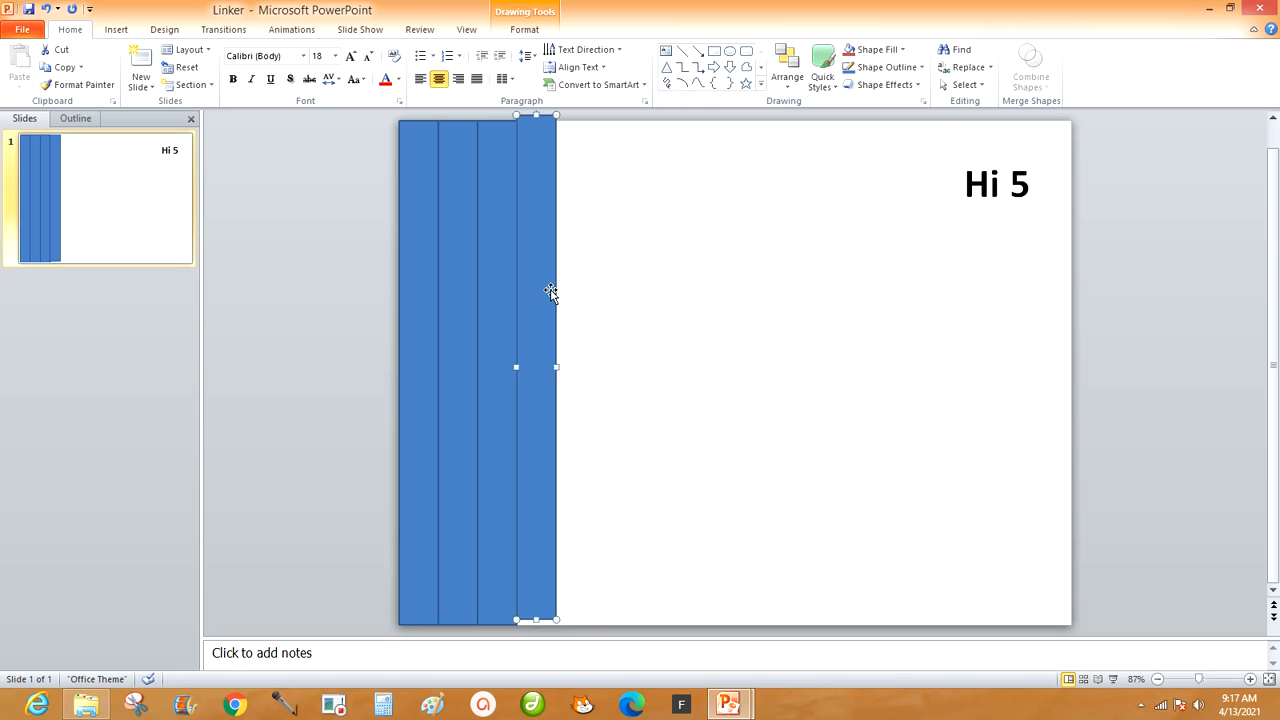
{"action": "left_click", "coordinate": [636, 313]}
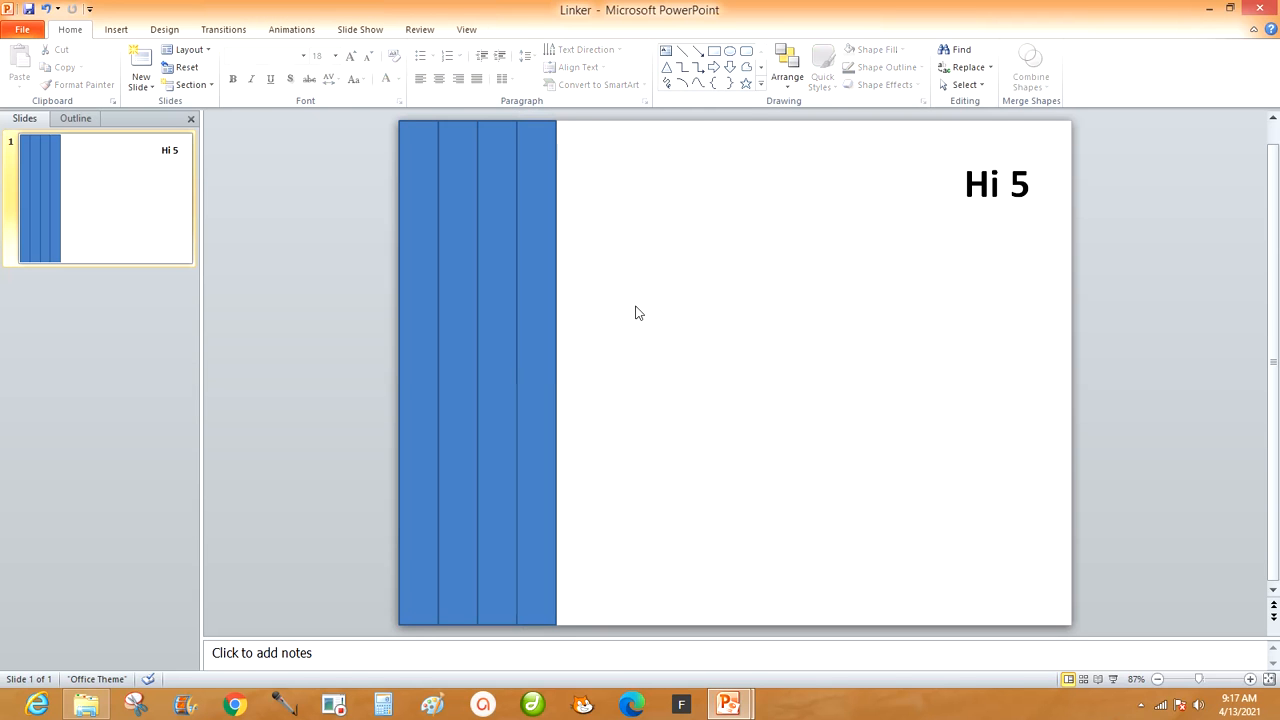
Switch to the Links PPT presentation to check its stripes.
{"action": "mouse_move", "coordinate": [730, 705]}
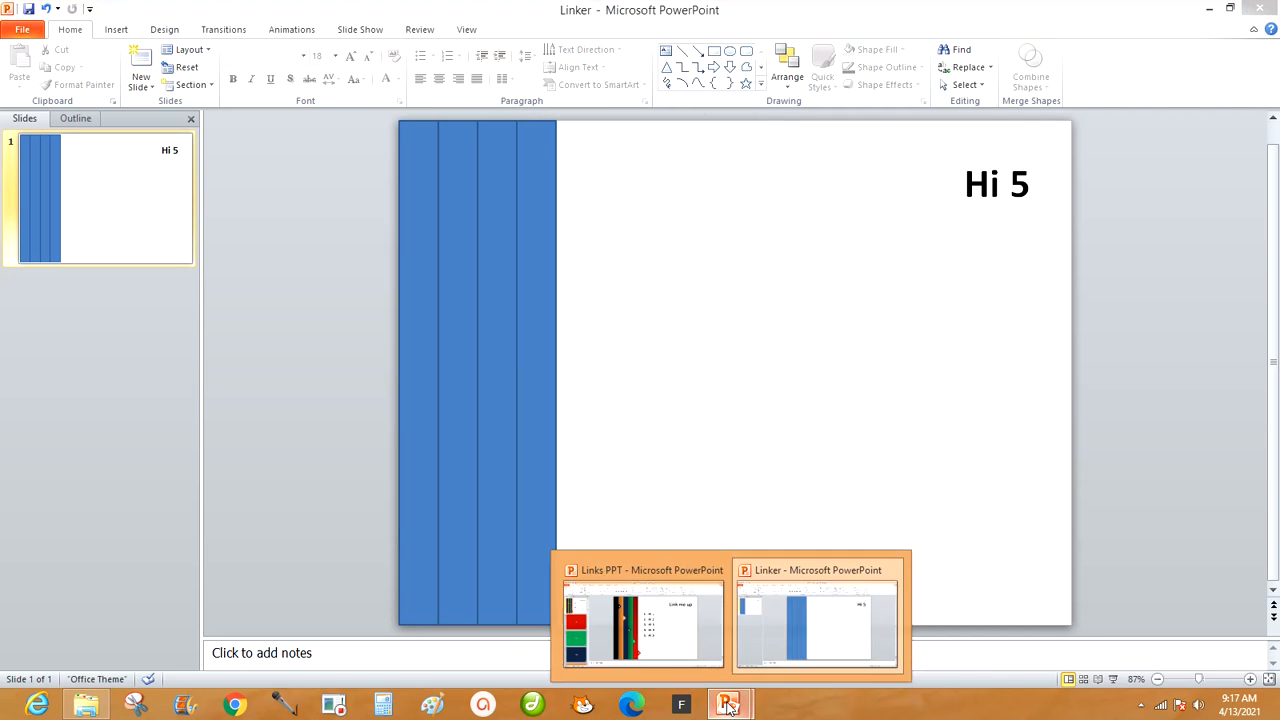